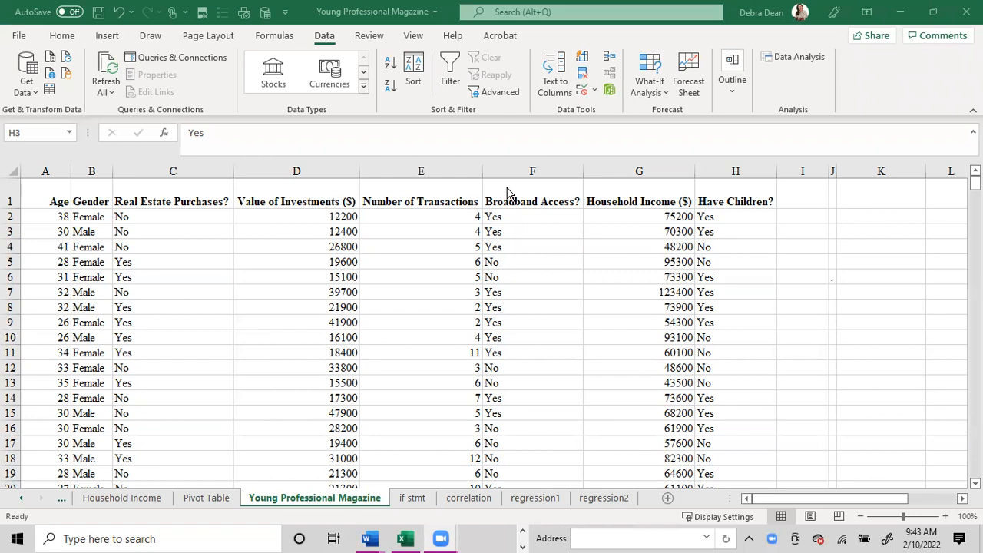
# - Fill the entire Broadband Access? column with the standard yellow colour
pyautogui.click(522, 170)
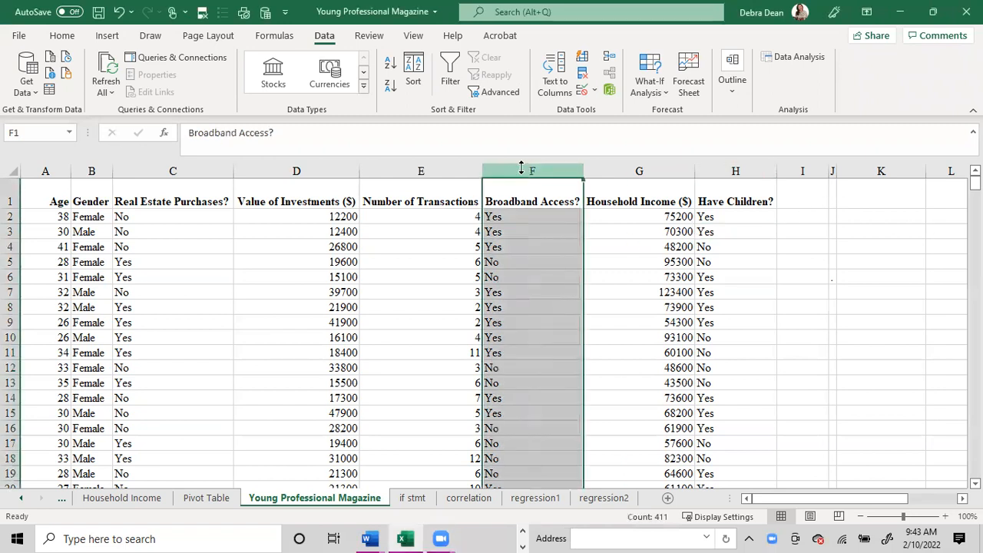
pyautogui.click(23, 39)
pyautogui.click(20, 38)
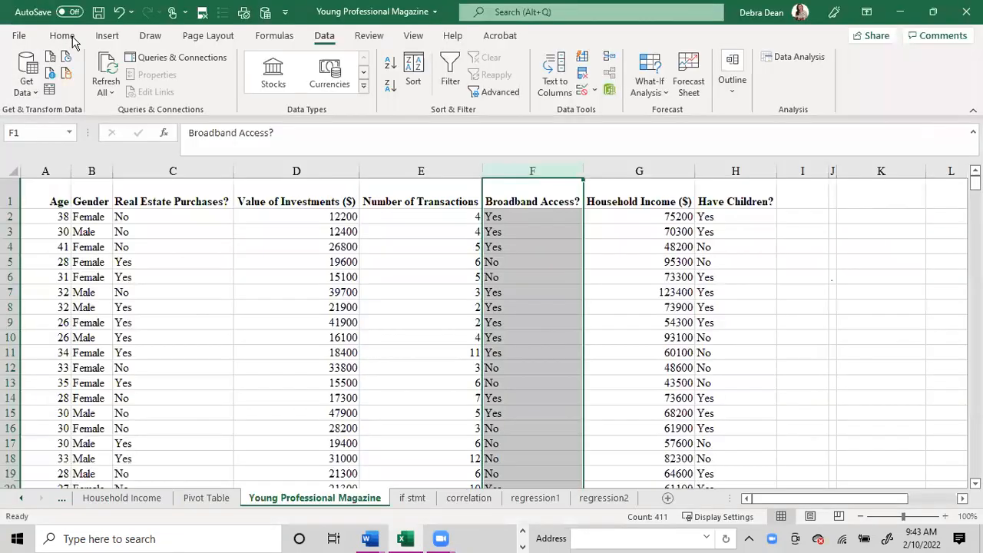
pyautogui.click(68, 37)
pyautogui.click(197, 86)
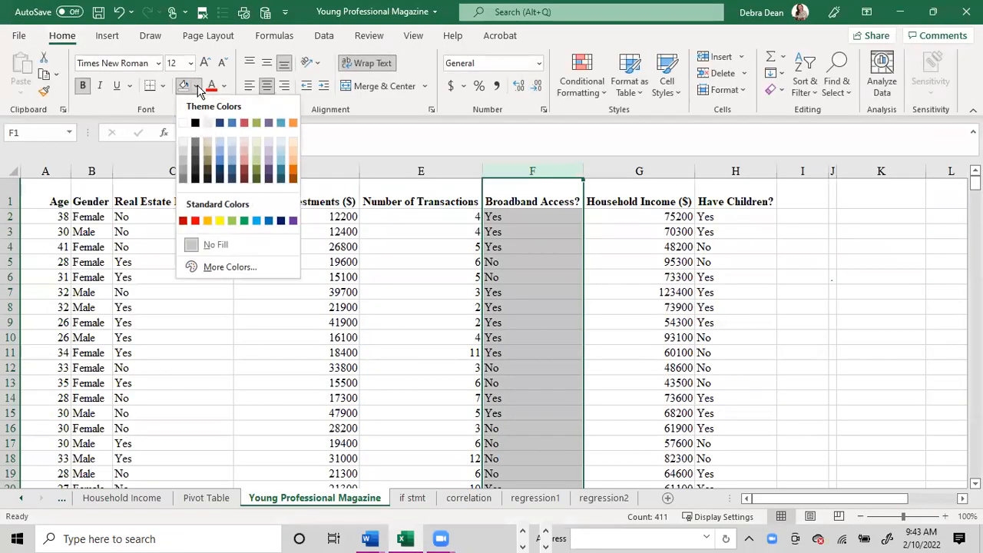
pyautogui.click(219, 221)
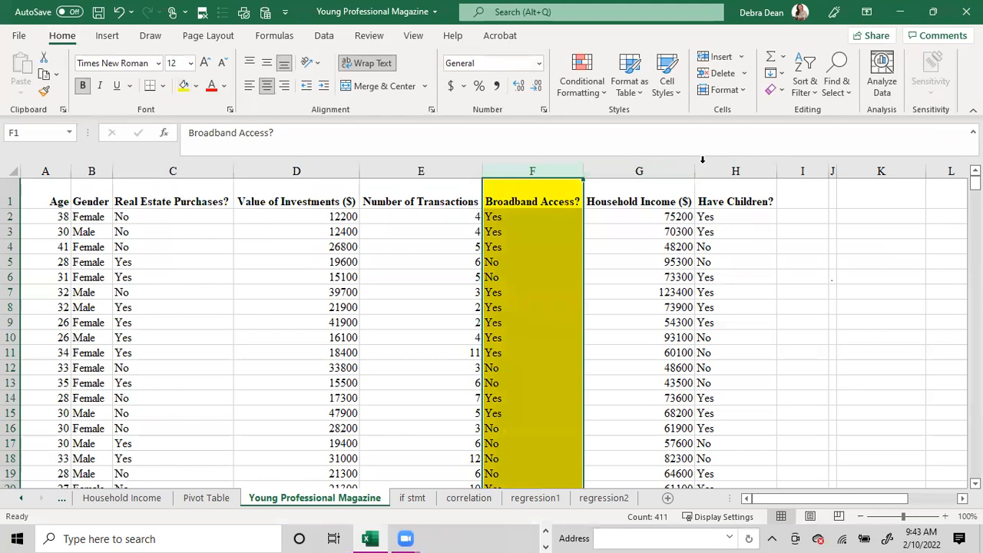
# - Fill the entire Have Children? column with the same yellow colour
pyautogui.click(705, 169)
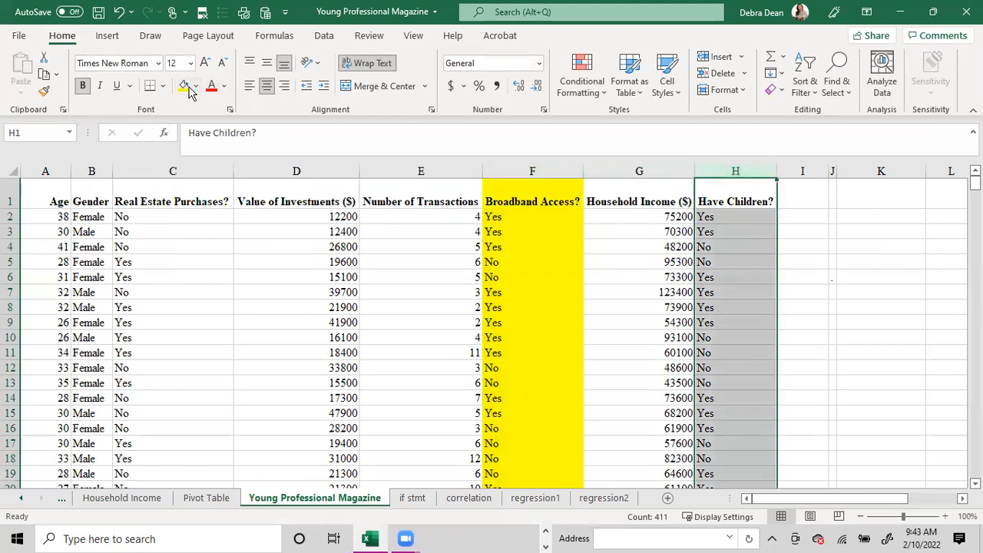
pyautogui.click(185, 86)
pyautogui.click(524, 217)
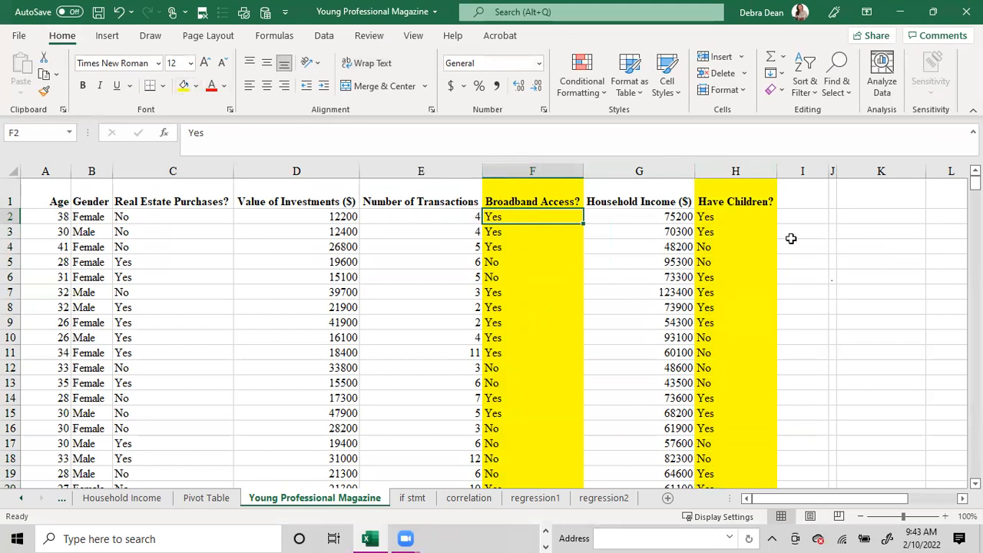
# - Copy the Broadband Access? heading from F1 into K1
pyautogui.click(889, 190)
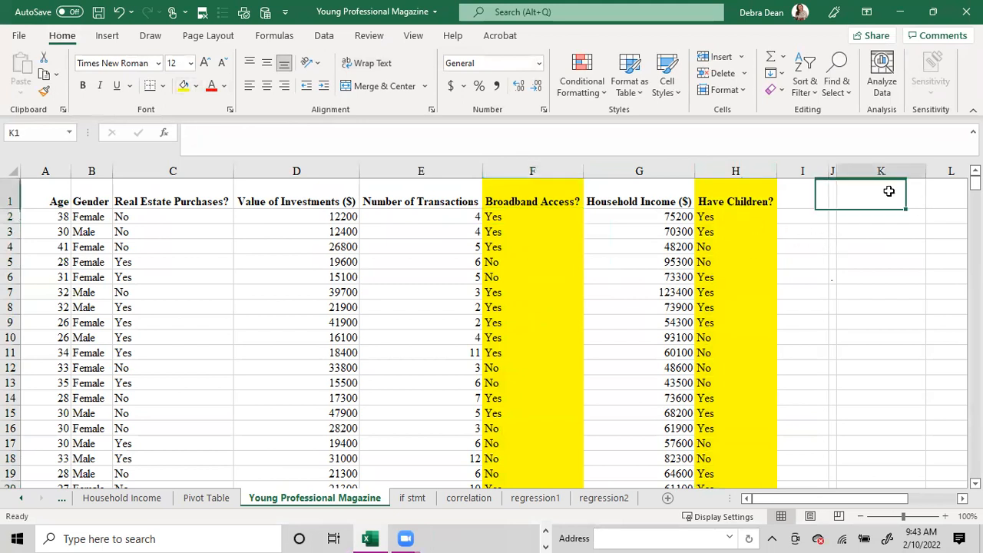
pyautogui.click(501, 196)
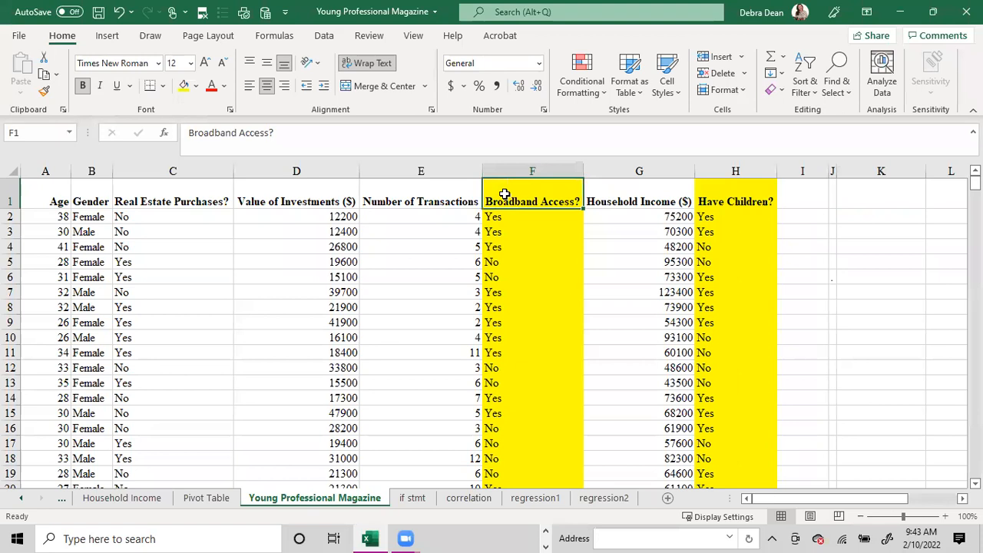
pyautogui.rightClick(501, 195)
pyautogui.click(544, 150)
pyautogui.click(882, 193)
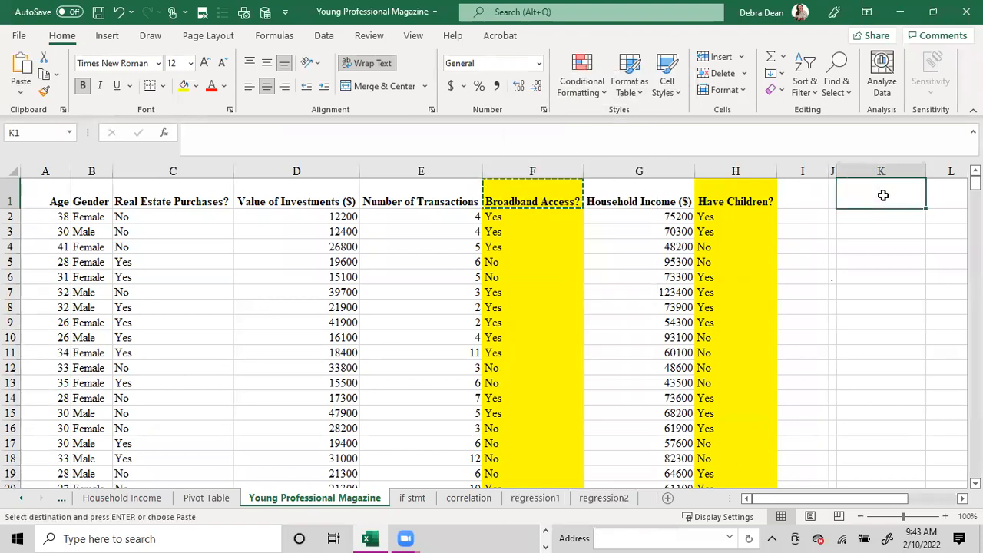
pyautogui.hotkey('ctrl', 'v')
# - Copy the Have Children? heading from H1 into L1
pyautogui.click(744, 191)
pyautogui.rightClick(745, 192)
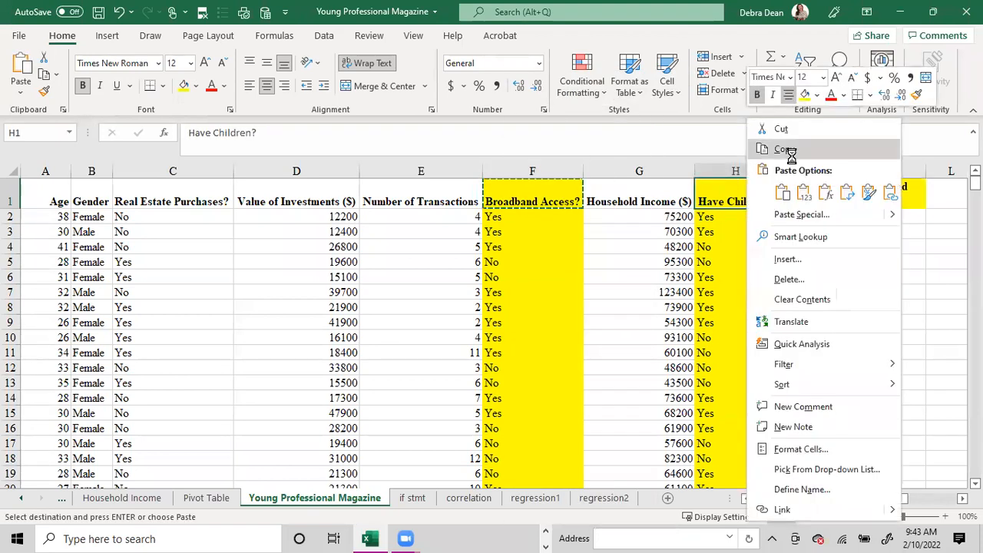
pyautogui.click(784, 128)
pyautogui.click(950, 196)
pyautogui.hotkey('ctrl', 'v')
pyautogui.hscroll(3, 950, 197)
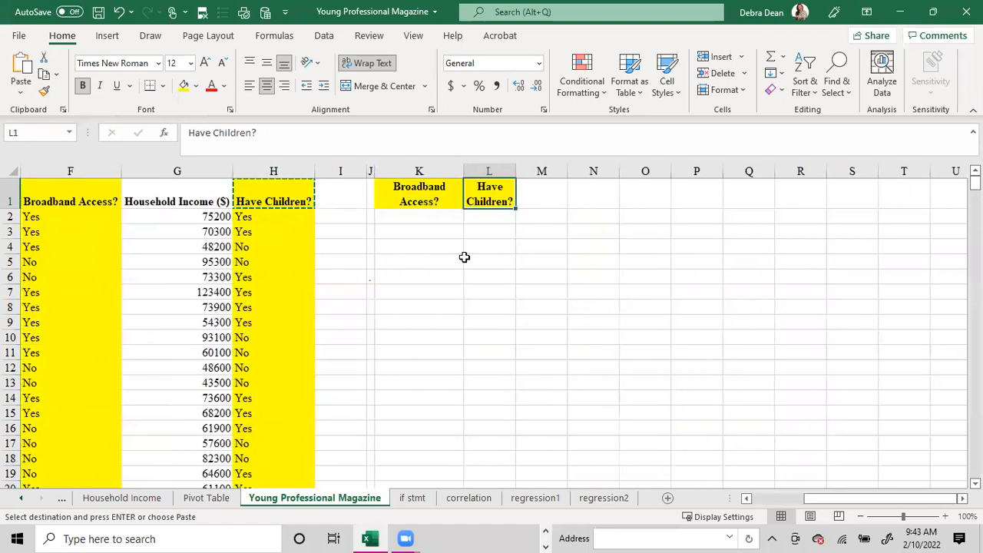
# - Enter the formula =IF(F2="yes",1,0) in K2 to code broadband access as 1 or 0
pyautogui.click(410, 217)
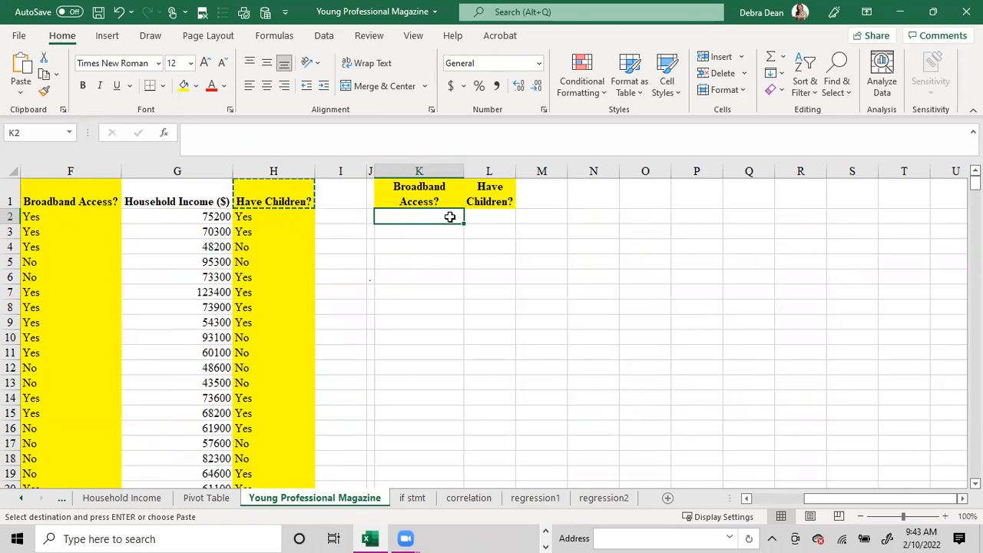
pyautogui.write('=if')
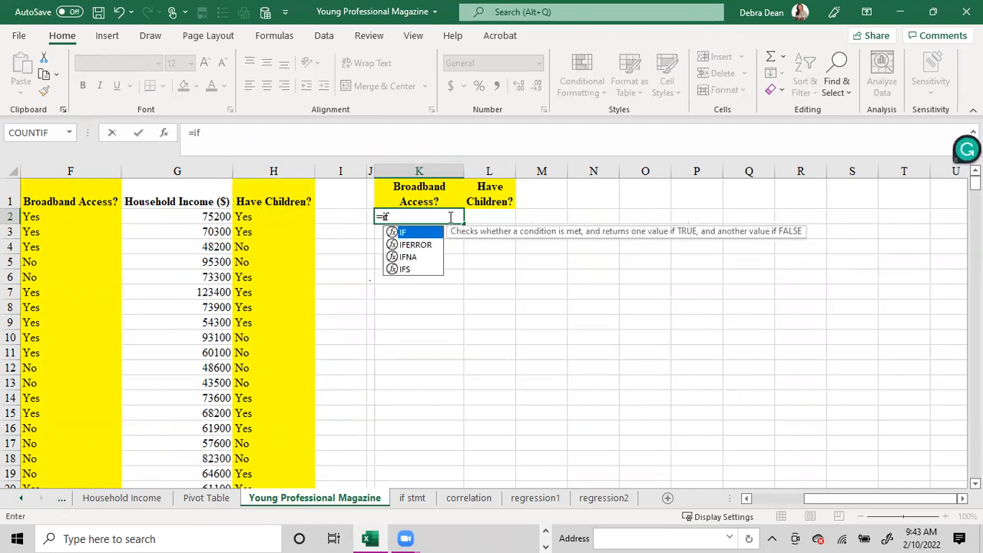
pyautogui.write('(')
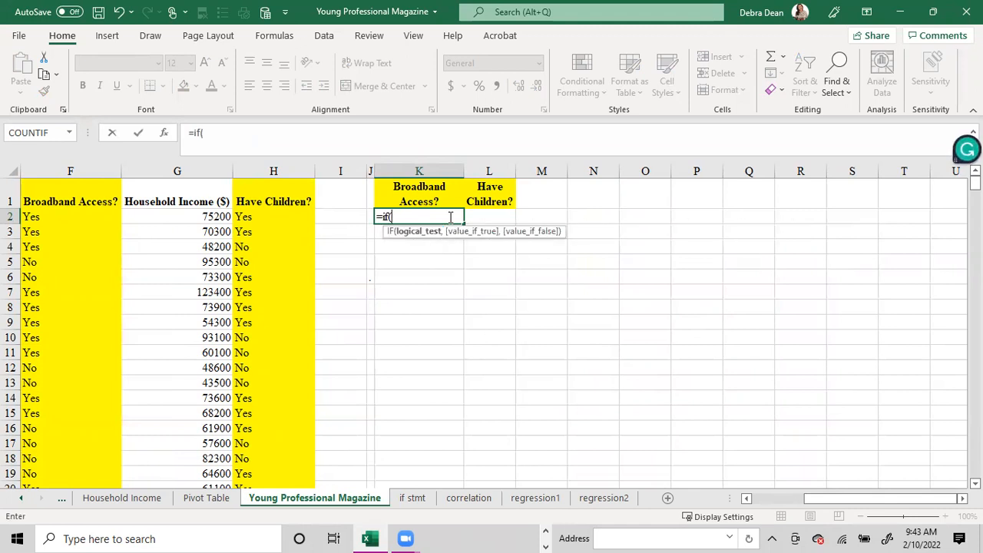
pyautogui.click(49, 218)
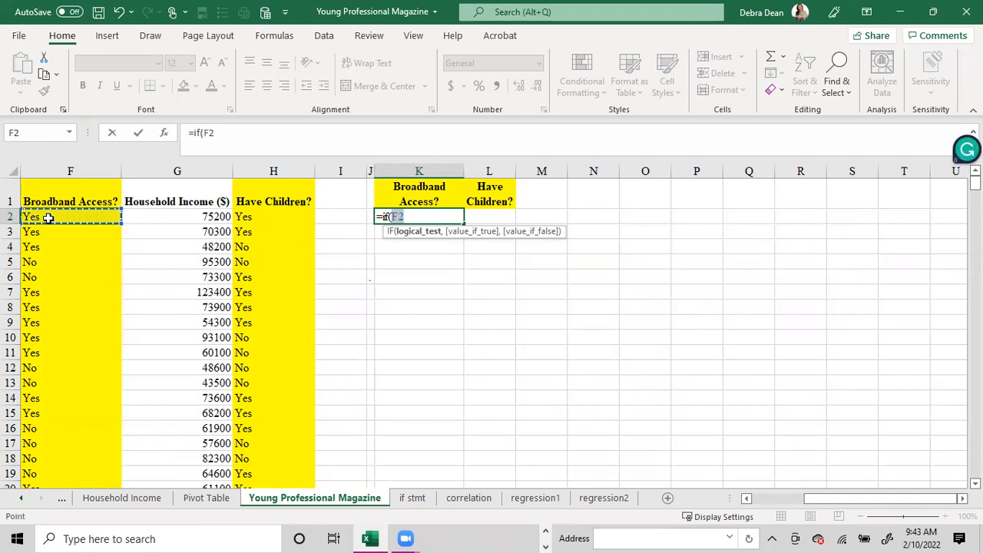
pyautogui.write('="yes')
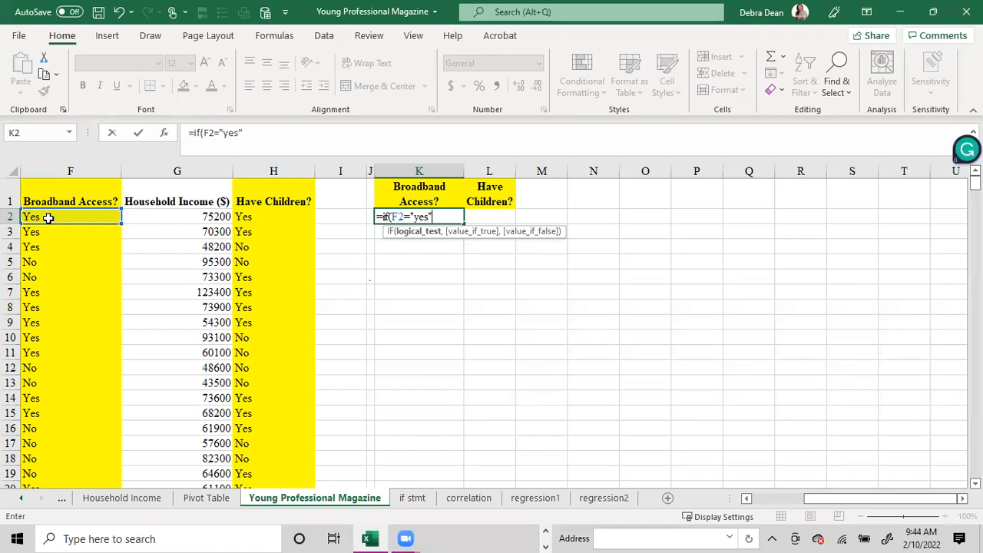
pyautogui.write('",1,')
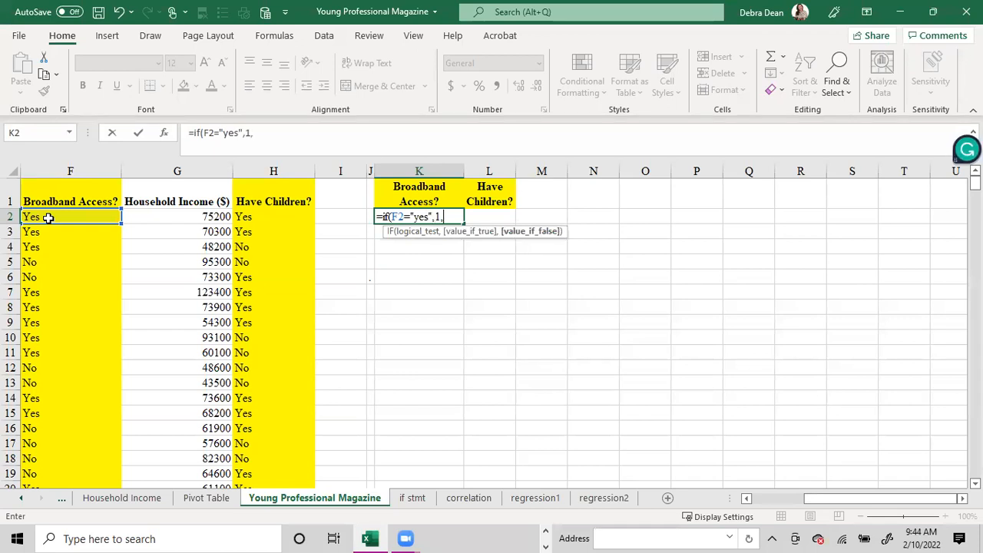
pyautogui.write('0)')
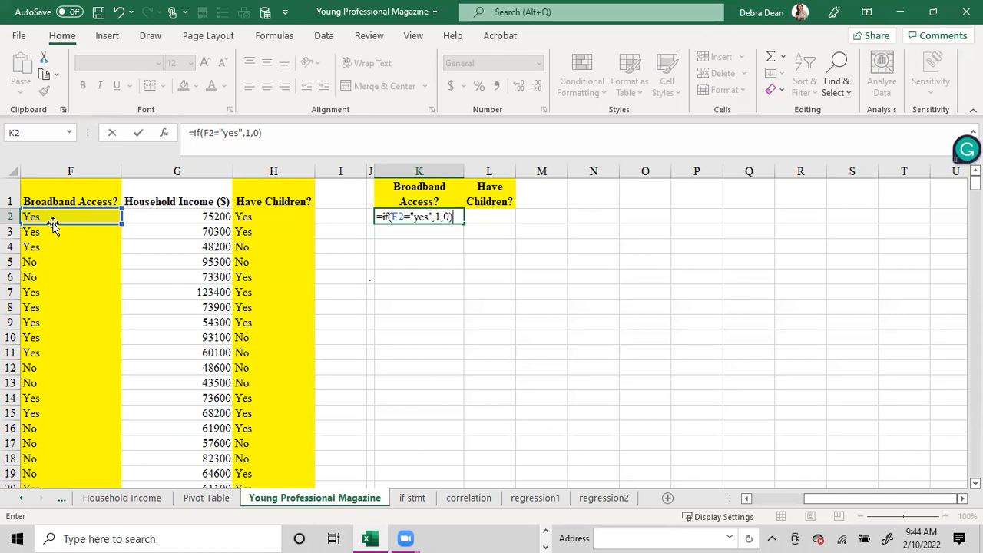
pyautogui.press('Return')
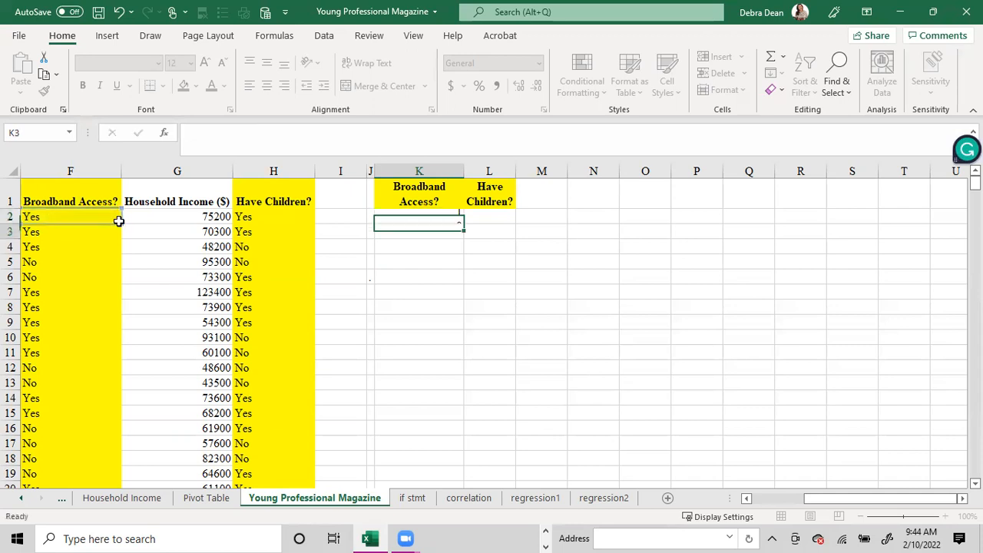
# - Enter the formula =IF(H2="yes",1,0) in L2 to code having children as 1 or 0
pyautogui.click(492, 214)
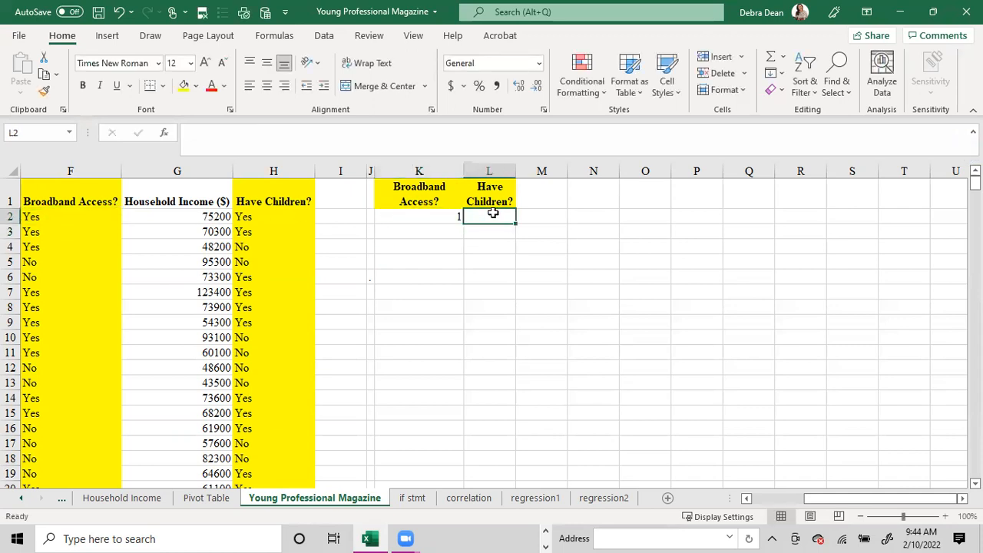
pyautogui.write('=')
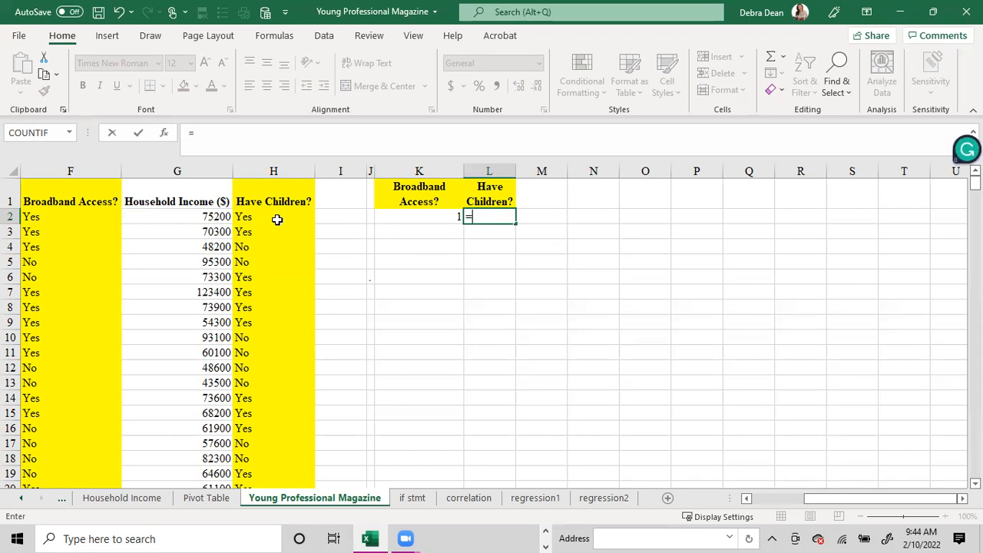
pyautogui.write('if(')
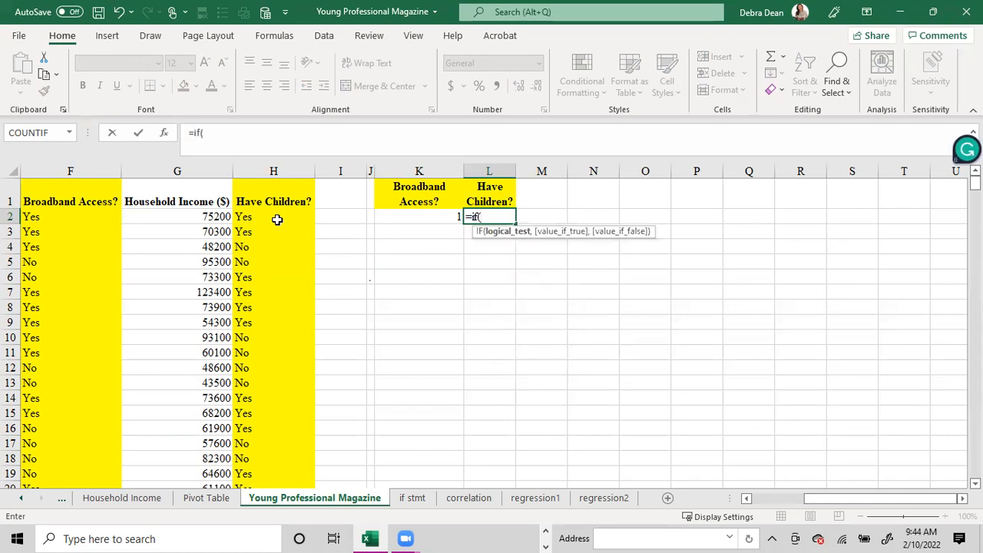
pyautogui.click(273, 216)
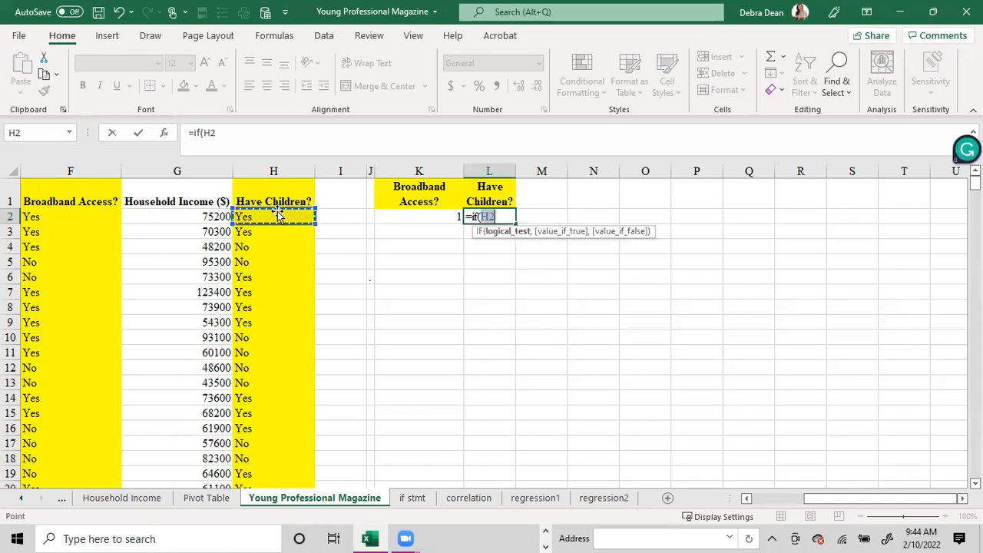
pyautogui.write('=')
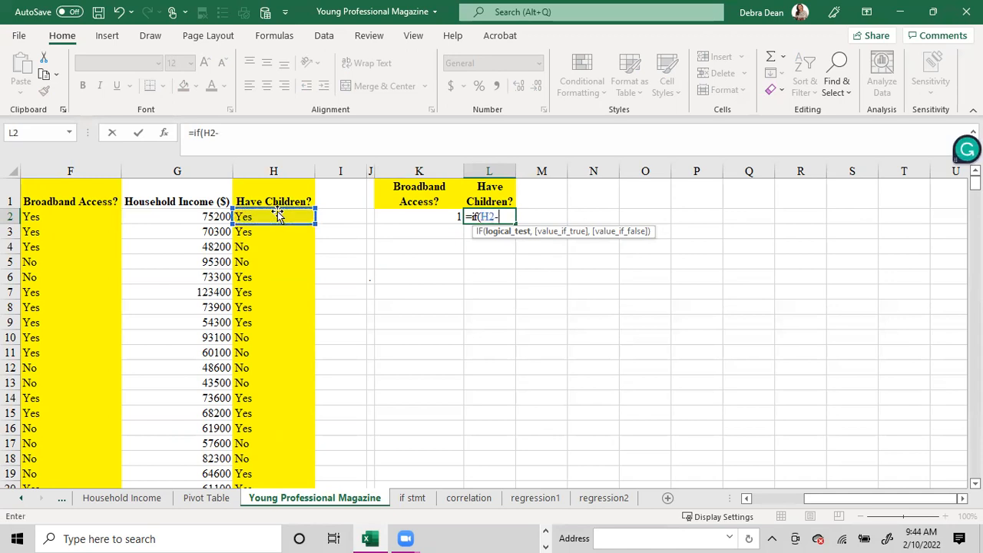
pyautogui.write('"yes",1,0')
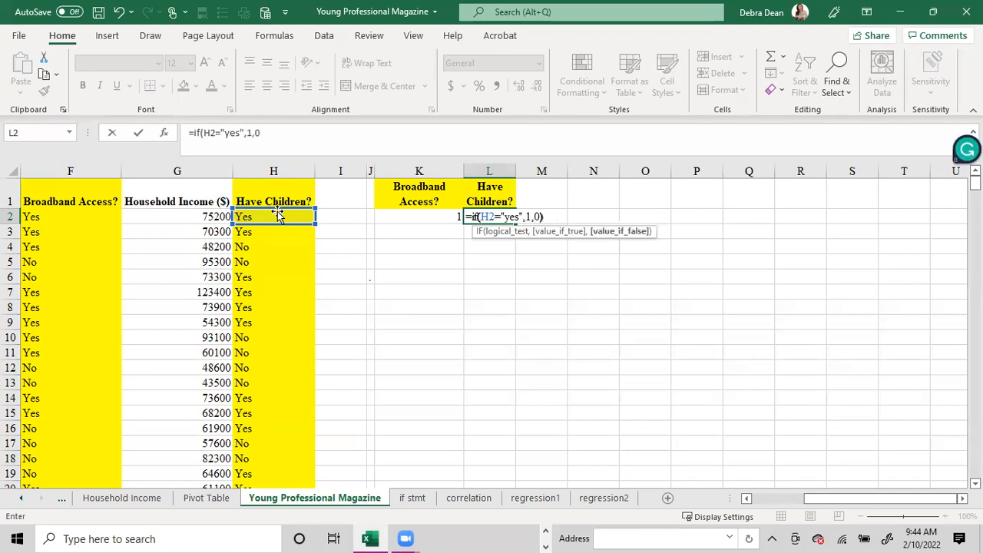
pyautogui.write(')')
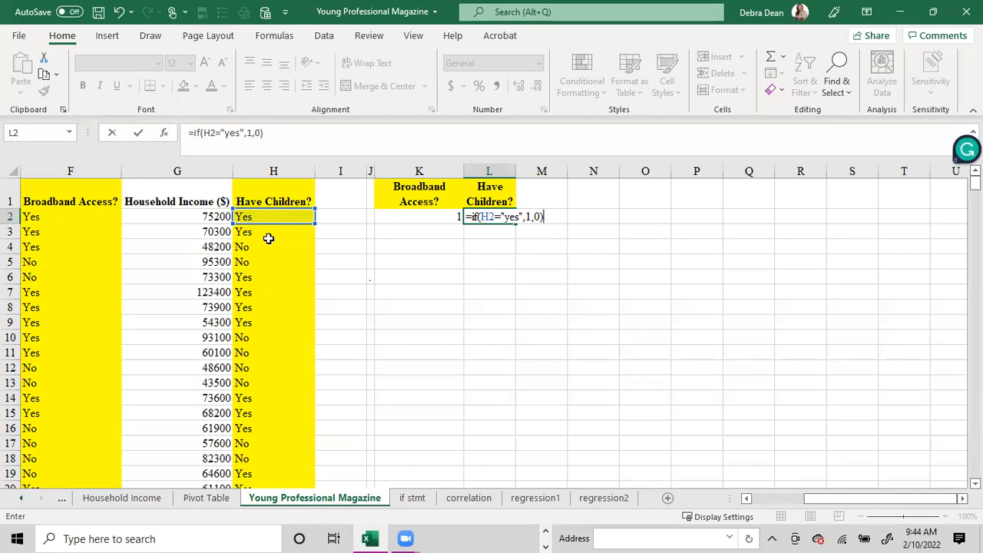
pyautogui.press('Return')
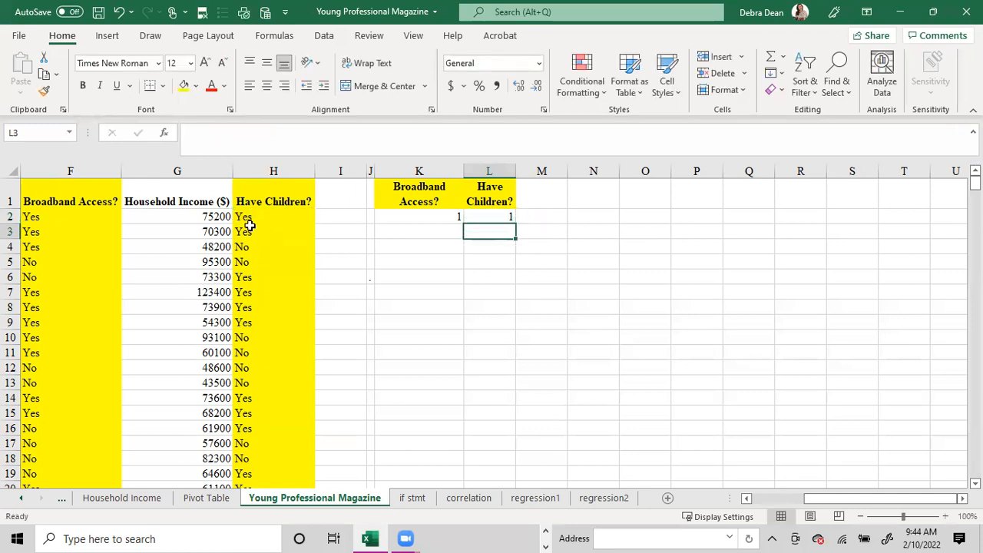
# - Fill the IF formulas in K2:L2 down to the last data row, 411
pyautogui.click(51, 216)
pyautogui.click(257, 215)
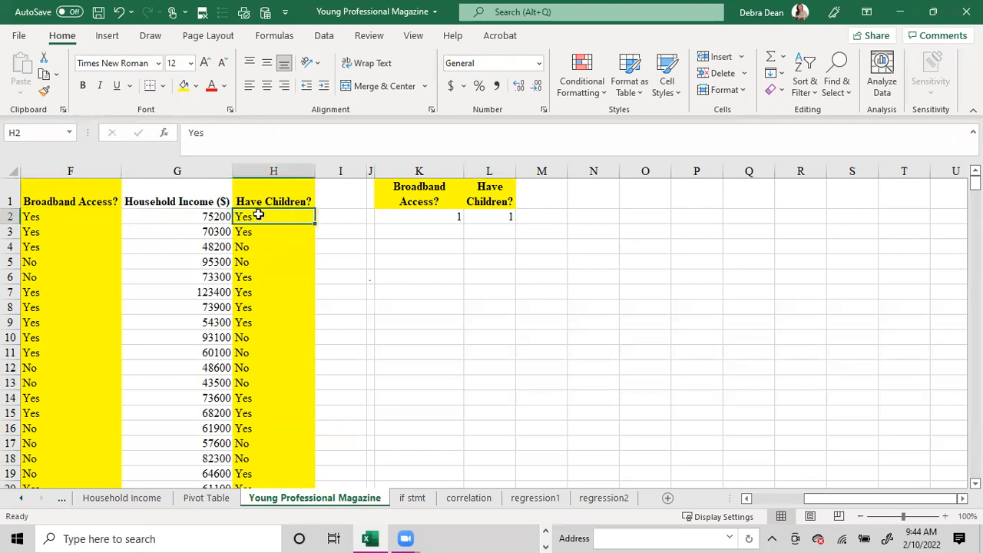
pyautogui.click(415, 216)
pyautogui.click(509, 216)
pyautogui.moveTo(446, 214); pyautogui.dragTo(449, 309)
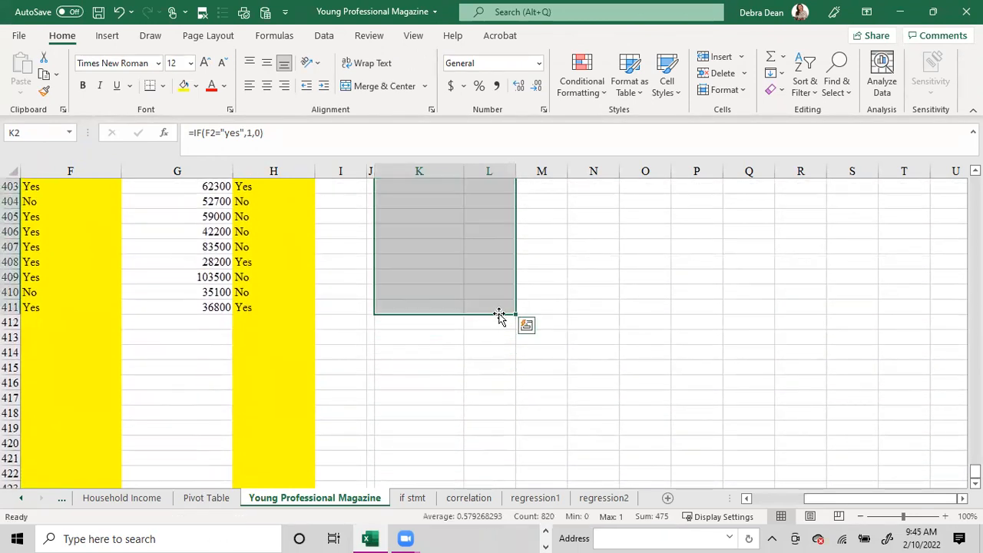
# - Extend the column L formula below row 411 and clear the extra cells again
pyautogui.click(503, 307)
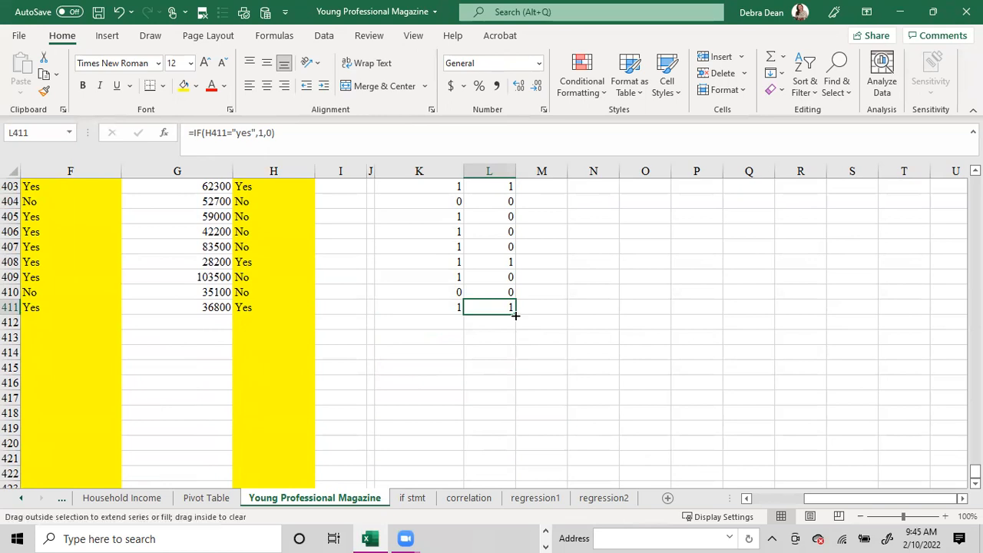
pyautogui.moveTo(515, 314); pyautogui.dragTo(518, 425)
pyautogui.moveTo(494, 325); pyautogui.dragTo(504, 423)
pyautogui.press('Delete')
pyautogui.click(434, 320)
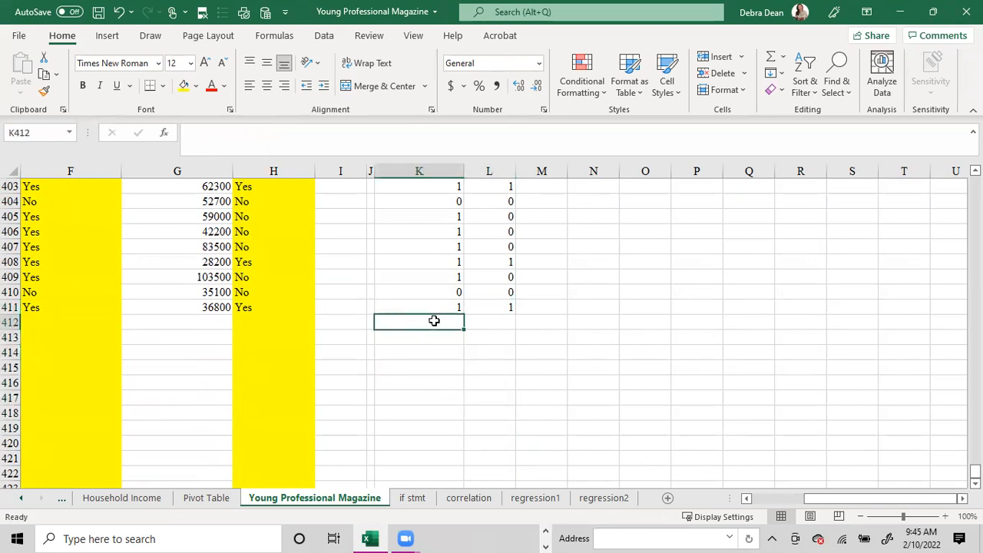
# - Add filters to the heading row, row 1, of the data sheet
pyautogui.hotkey('ctrl', 'Home')
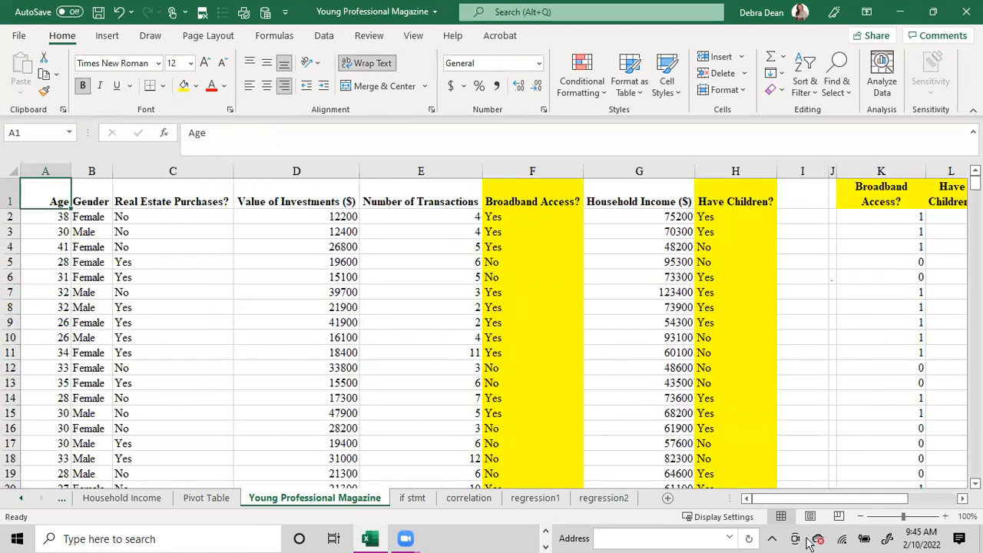
pyautogui.moveTo(789, 500); pyautogui.dragTo(839, 496)
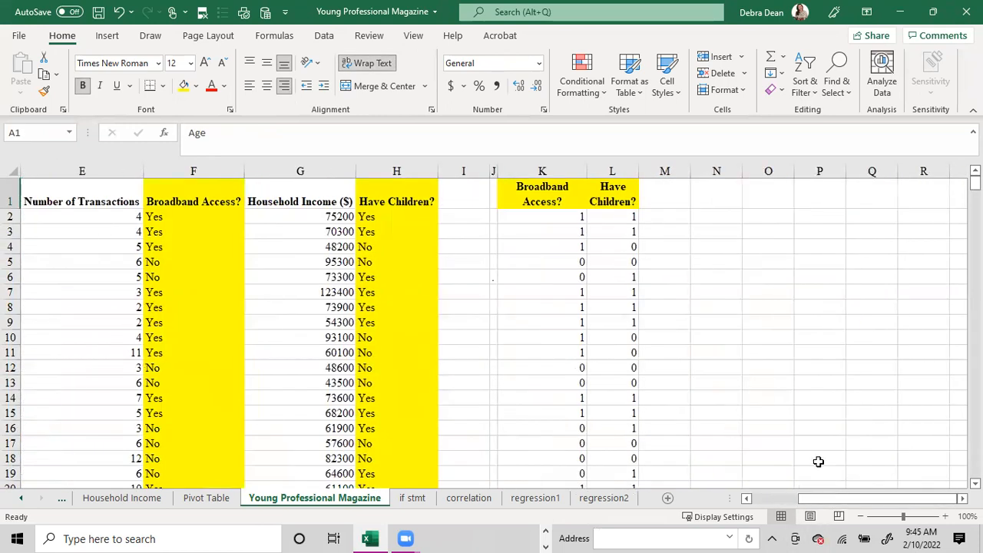
pyautogui.click(11, 192)
pyautogui.click(324, 35)
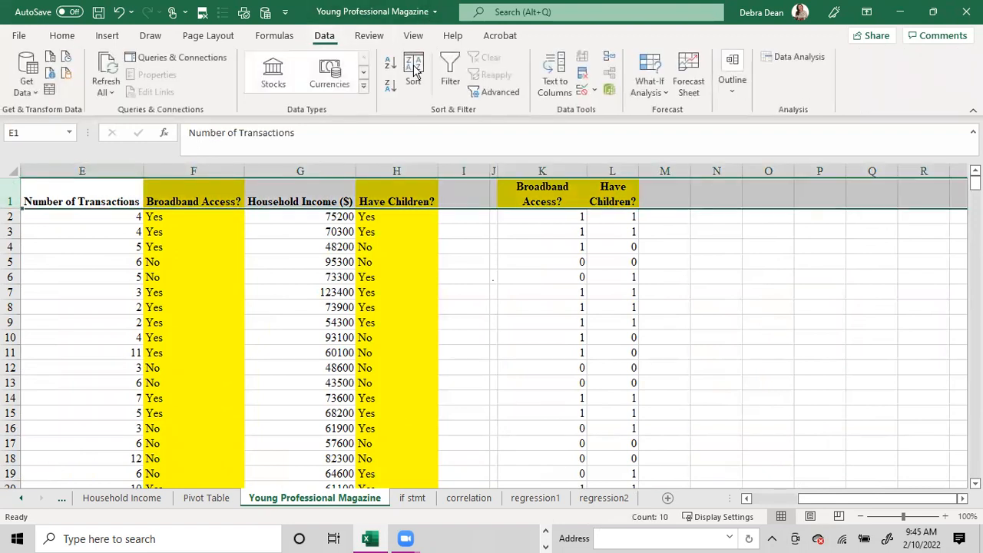
pyautogui.click(450, 73)
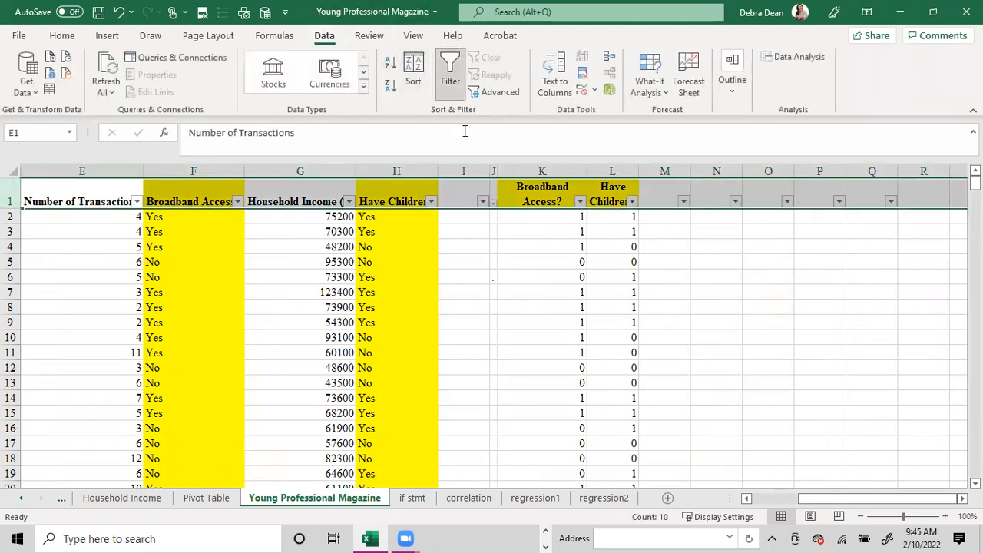
# - Filter the Have Children? text column H to Yes only and check which codes column L offers in its filter list
pyautogui.click(431, 202)
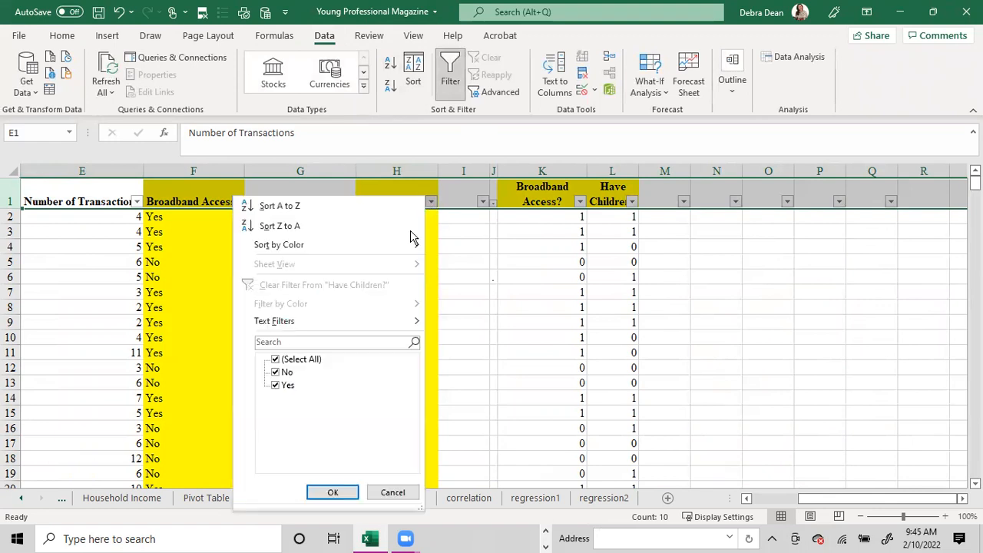
pyautogui.click(300, 363)
pyautogui.click(291, 387)
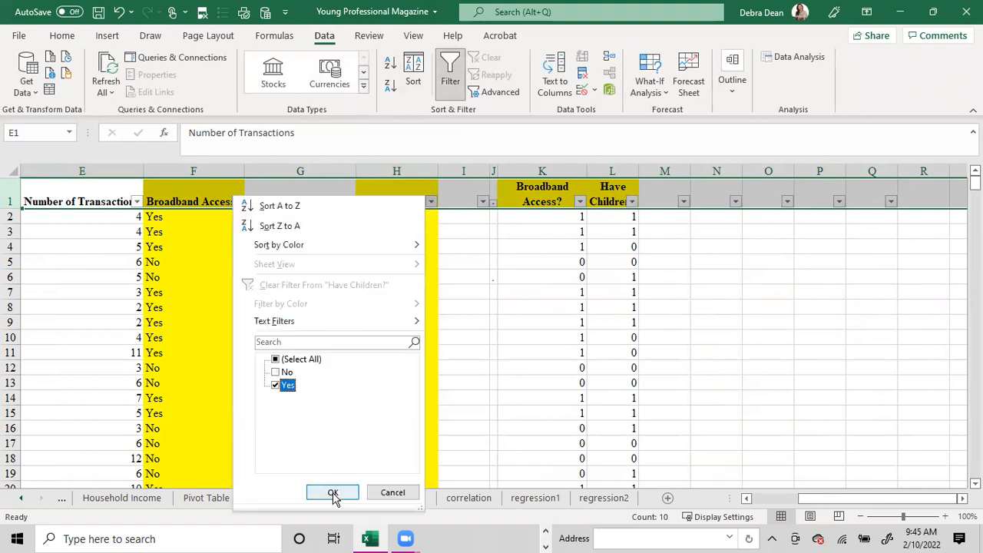
pyautogui.click(333, 492)
pyautogui.click(612, 171)
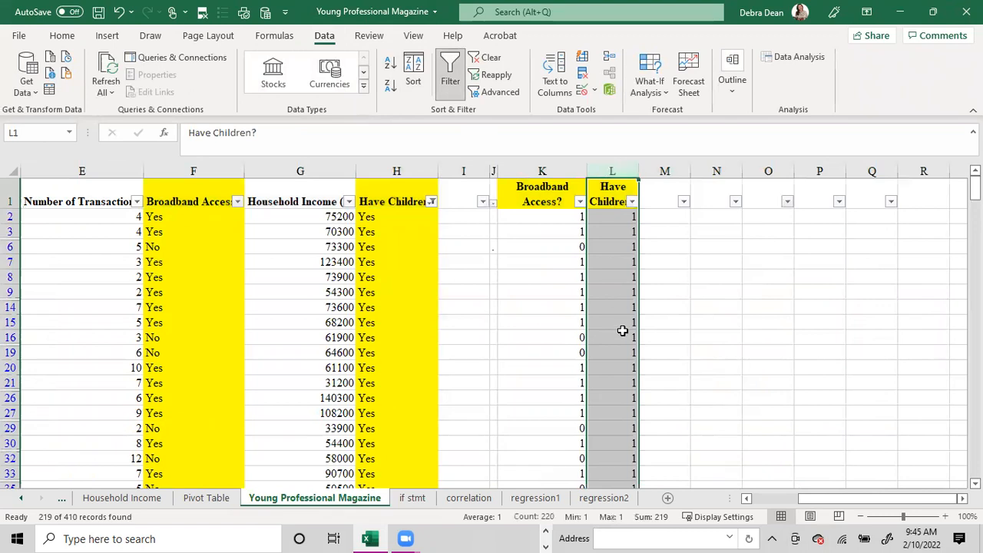
pyautogui.click(632, 201)
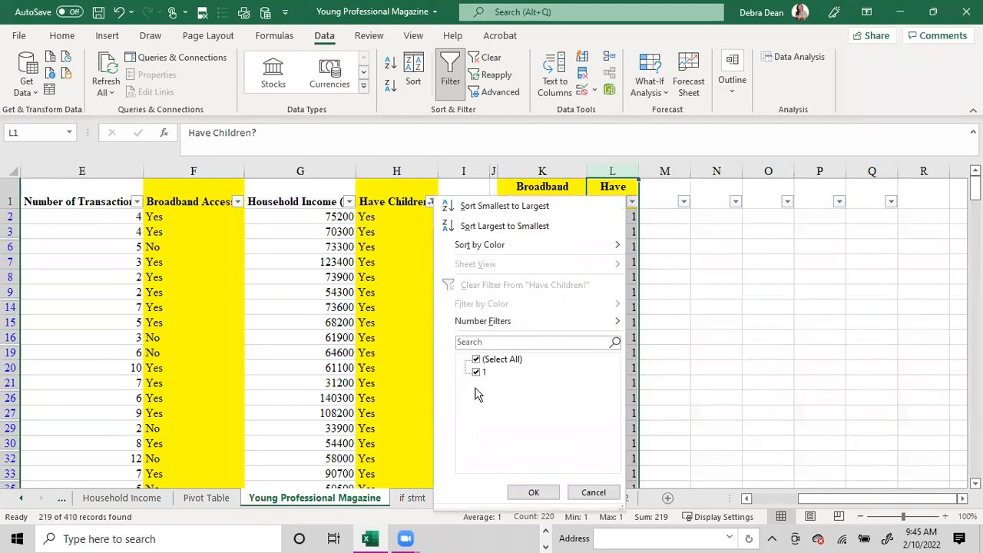
pyautogui.click(592, 492)
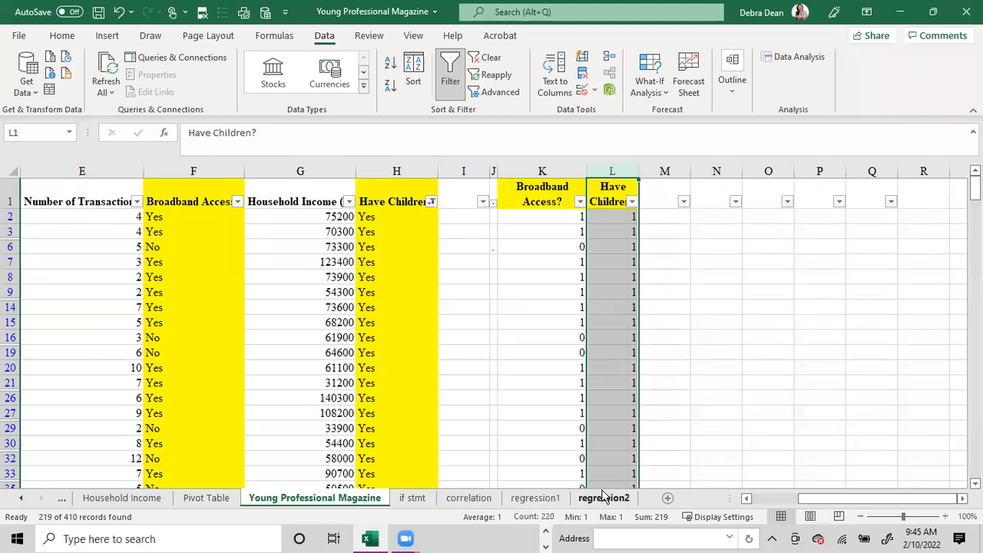
# - Filter column H to No only, check the codes listed for column L, and clear the filter
pyautogui.click(431, 202)
pyautogui.click(275, 372)
pyautogui.click(278, 385)
pyautogui.click(332, 492)
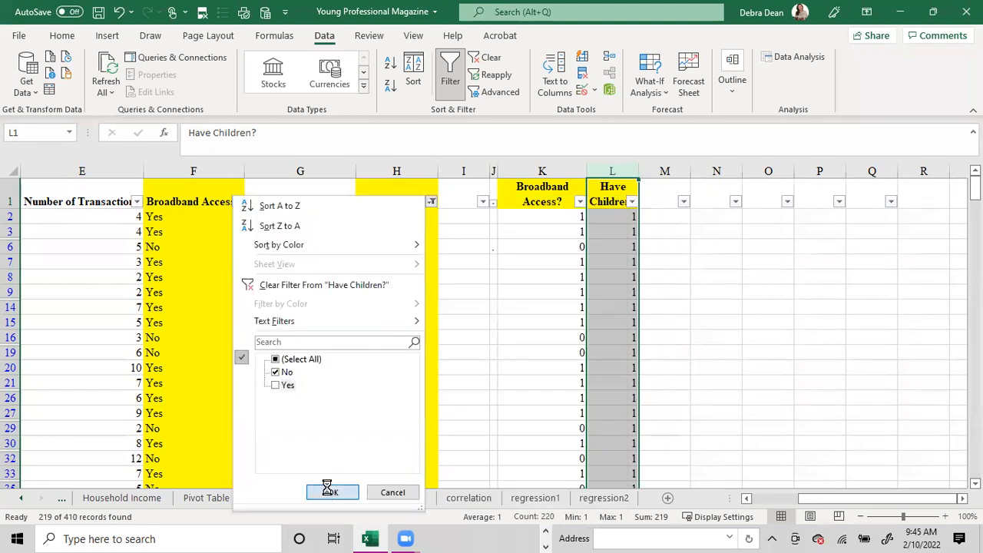
pyautogui.click(631, 201)
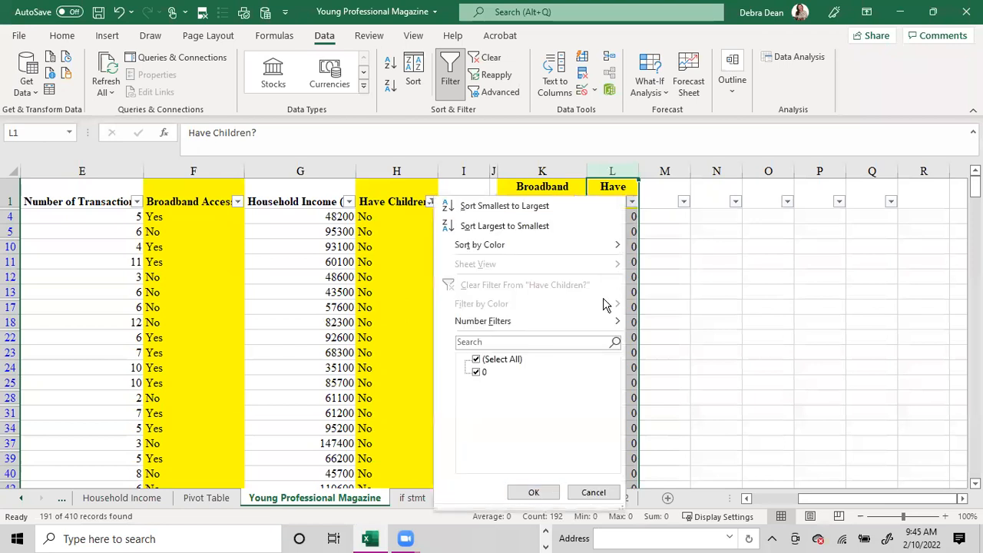
pyautogui.click(594, 492)
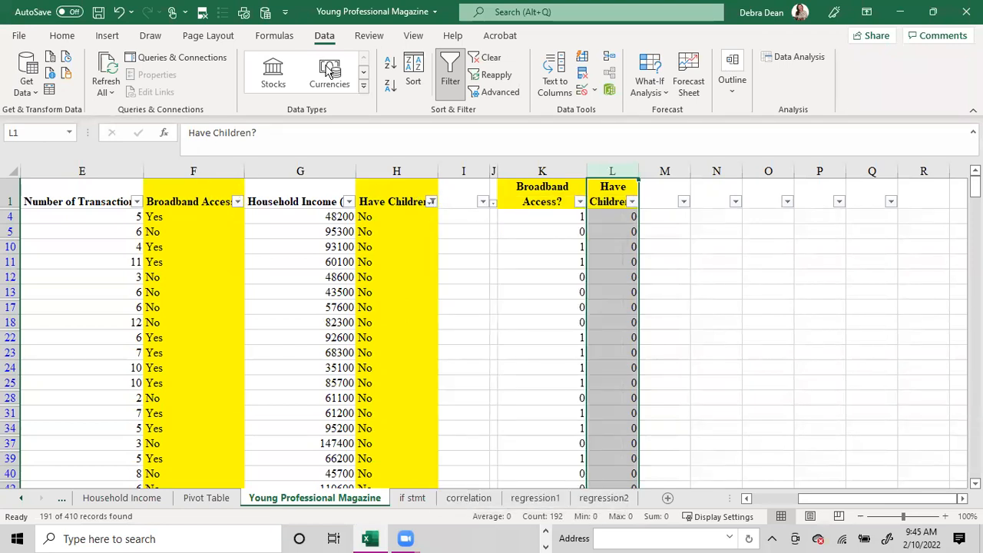
pyautogui.click(485, 58)
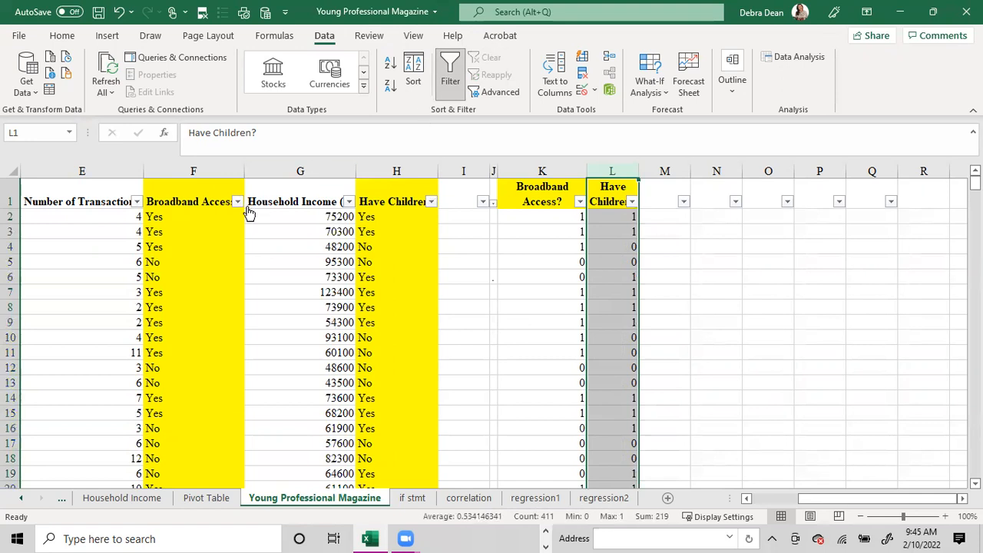
# - Filter Broadband Access? in column F to Yes only, check the codes listed for column K, and clear the filter
pyautogui.click(237, 201)
pyautogui.click(90, 359)
pyautogui.click(84, 385)
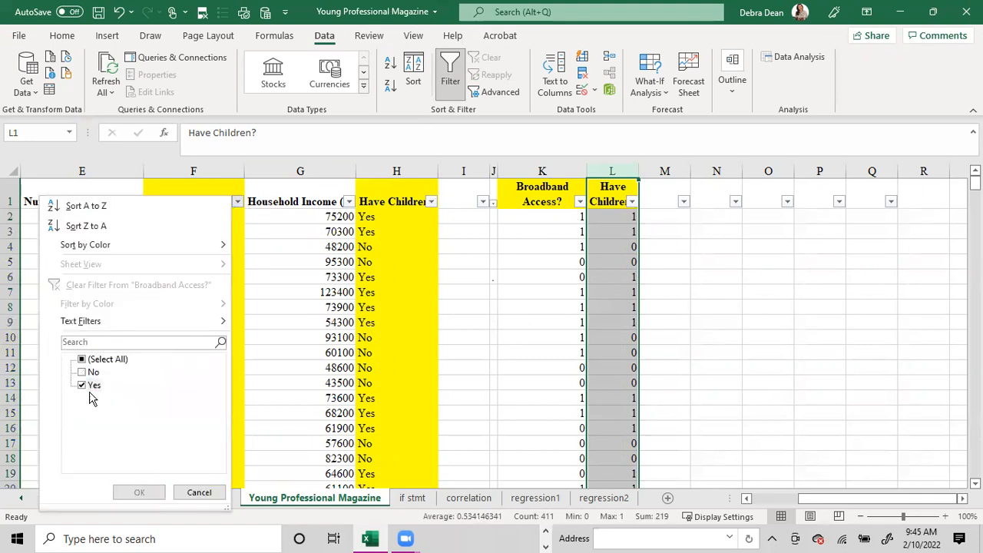
pyautogui.click(141, 491)
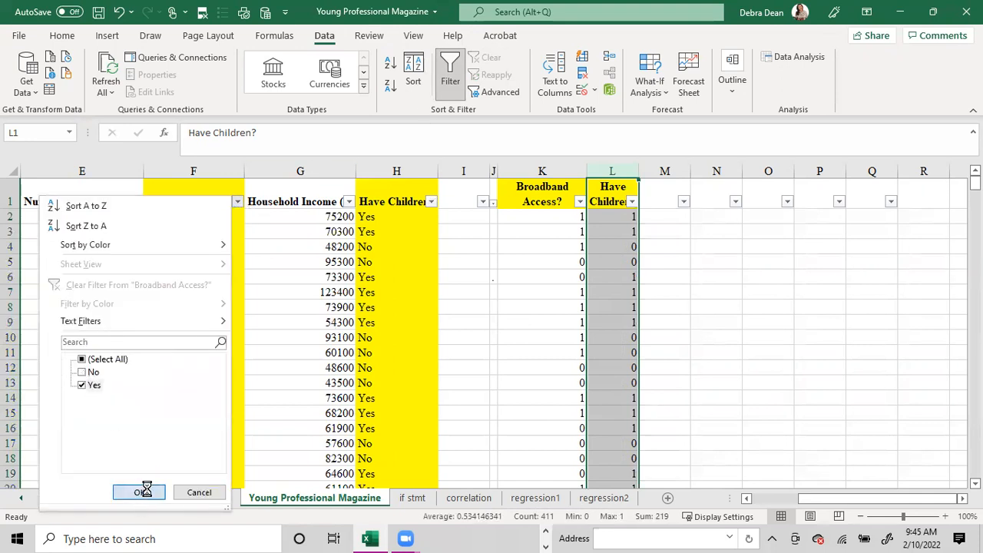
pyautogui.click(580, 201)
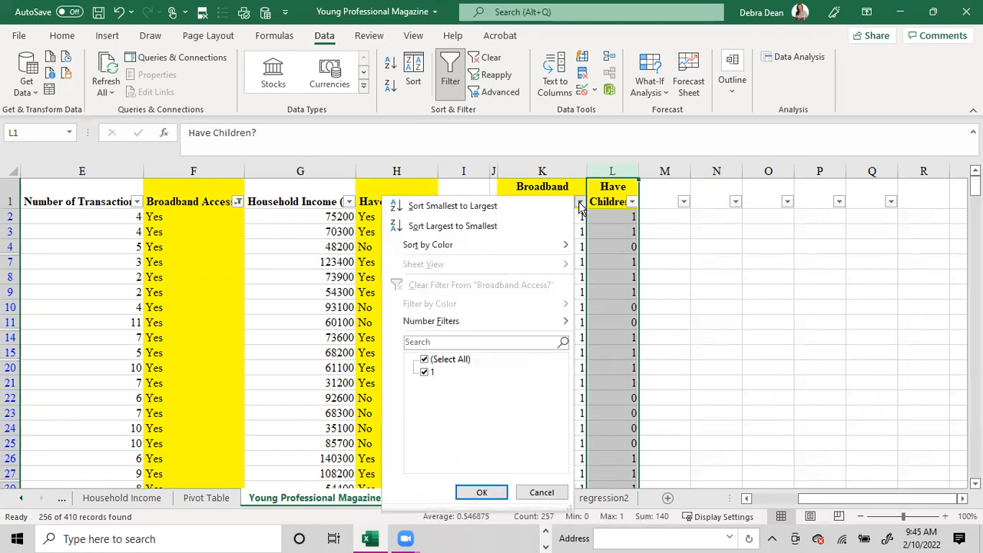
pyautogui.click(535, 493)
pyautogui.click(500, 58)
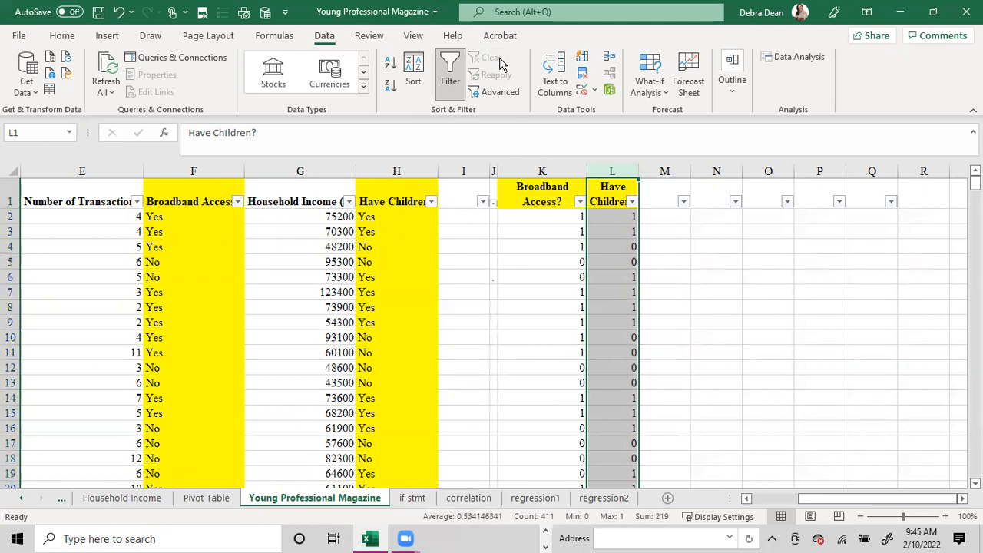
# - Generate descriptive statistics for columns K:L with first-row labels and a 95% confidence level on a new worksheet, and autofit columns A:D
pyautogui.click(569, 247)
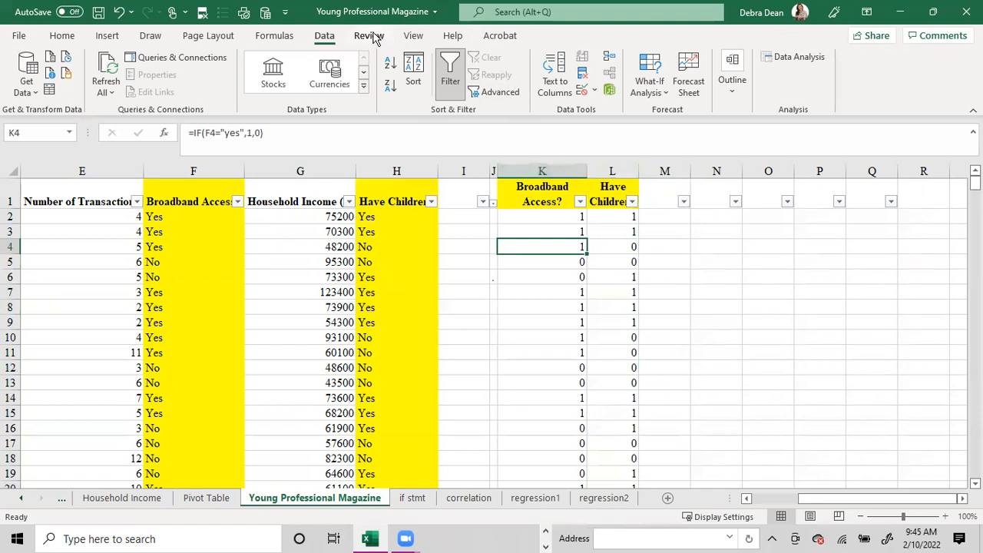
pyautogui.click(798, 58)
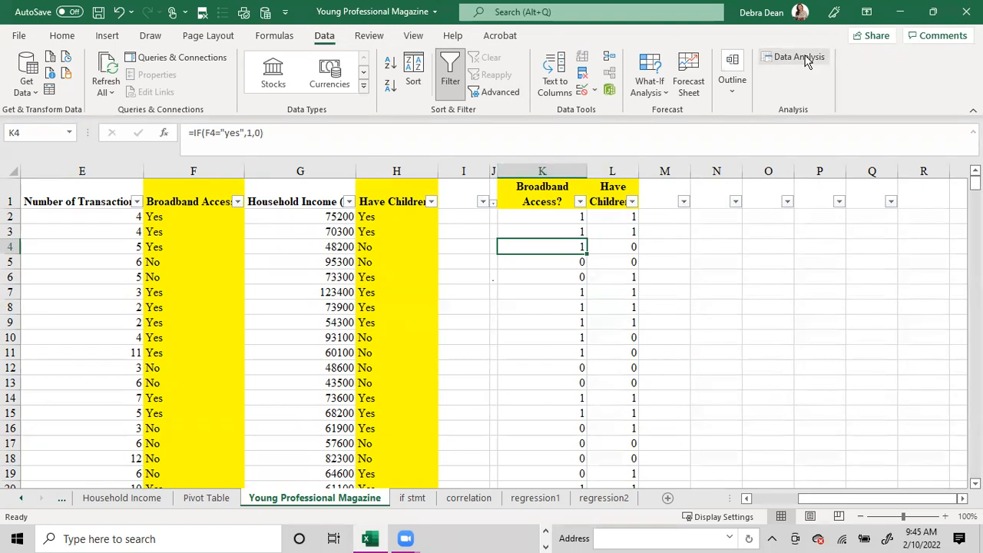
pyautogui.click(733, 310)
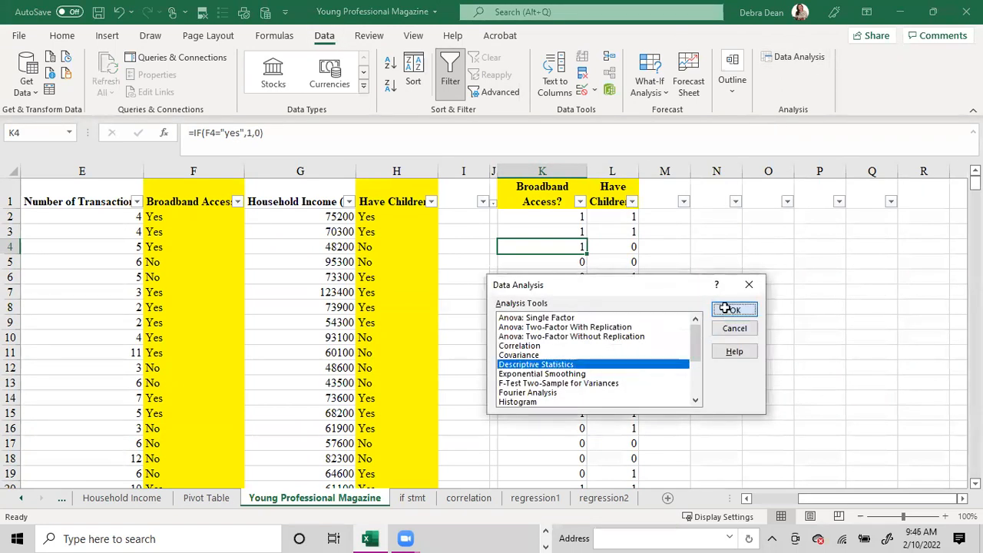
pyautogui.click(636, 262)
pyautogui.moveTo(646, 262); pyautogui.dragTo(575, 270)
pyautogui.press('BackSpace')
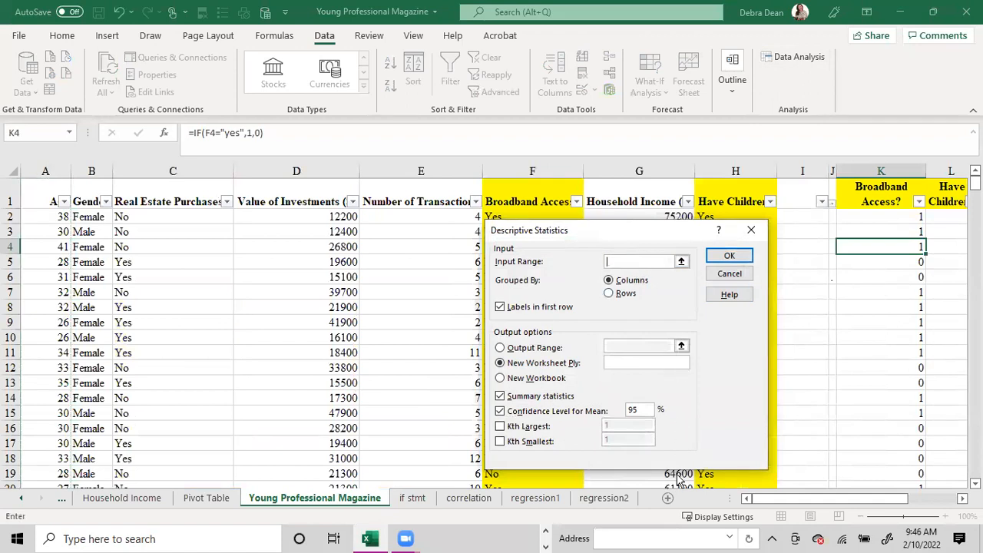
pyautogui.click(873, 170)
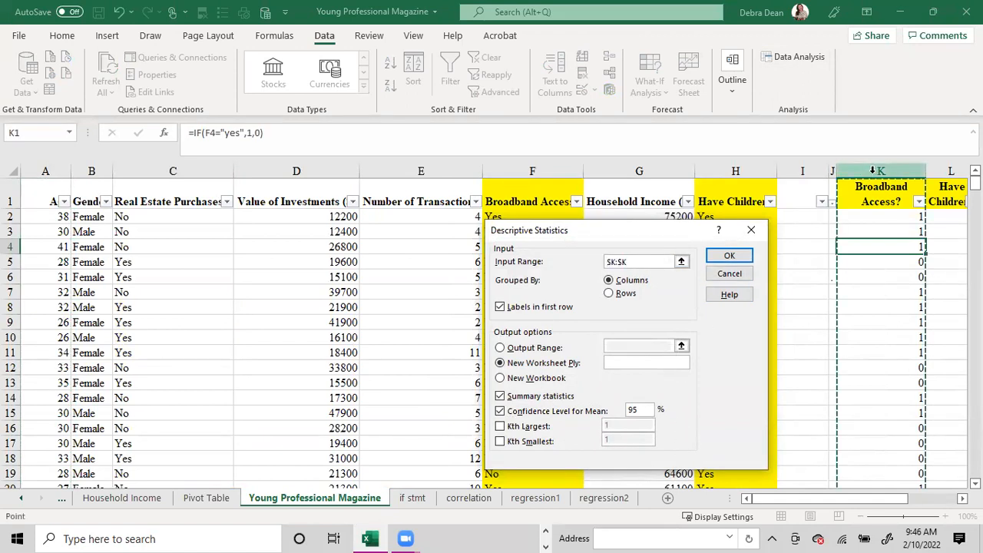
pyautogui.moveTo(872, 171); pyautogui.dragTo(945, 170)
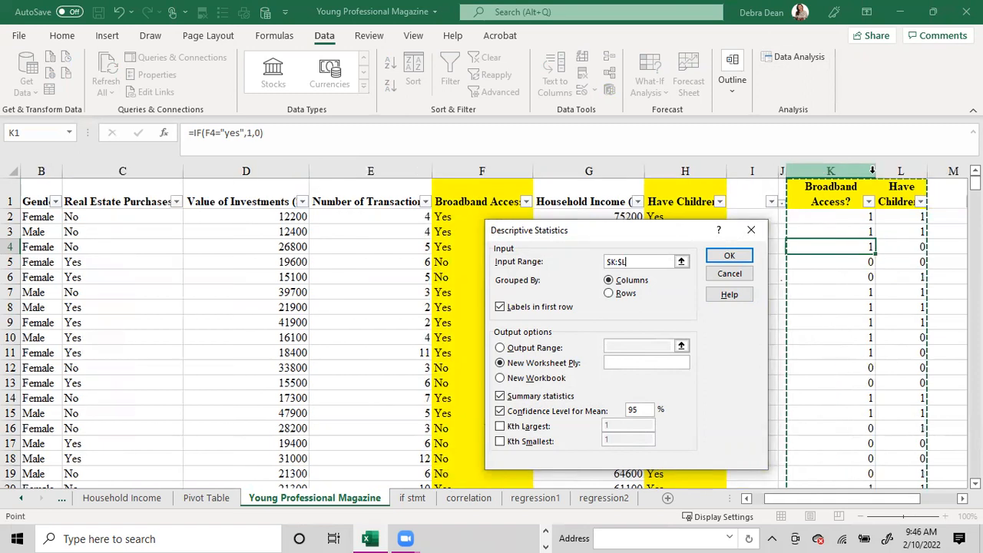
pyautogui.click(715, 259)
pyautogui.moveTo(189, 171); pyautogui.dragTo(42, 170)
pyautogui.doubleClick(72, 171)
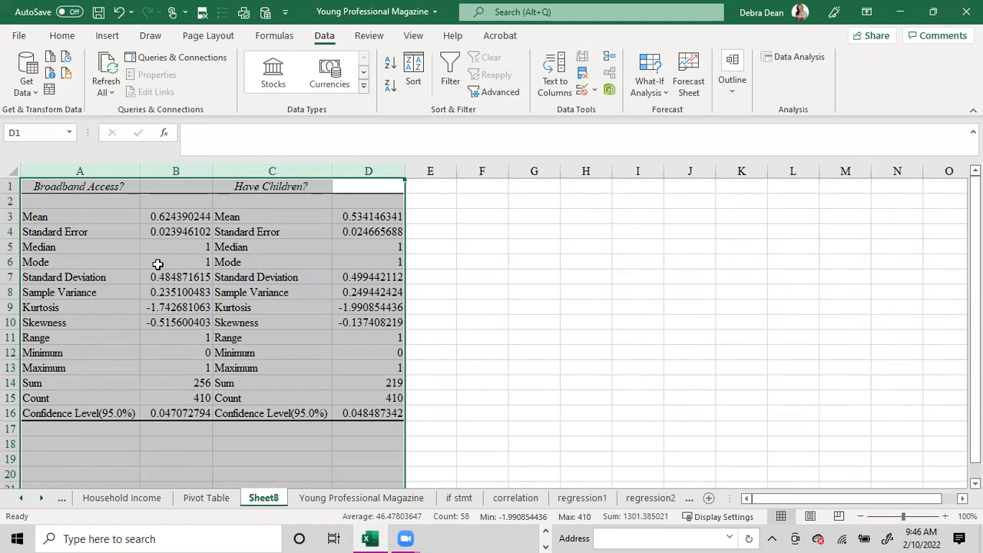
# - Examine the range, minimum, maximum, median, mode, means and count in the descriptive statistics output
pyautogui.click(79, 338)
pyautogui.click(184, 337)
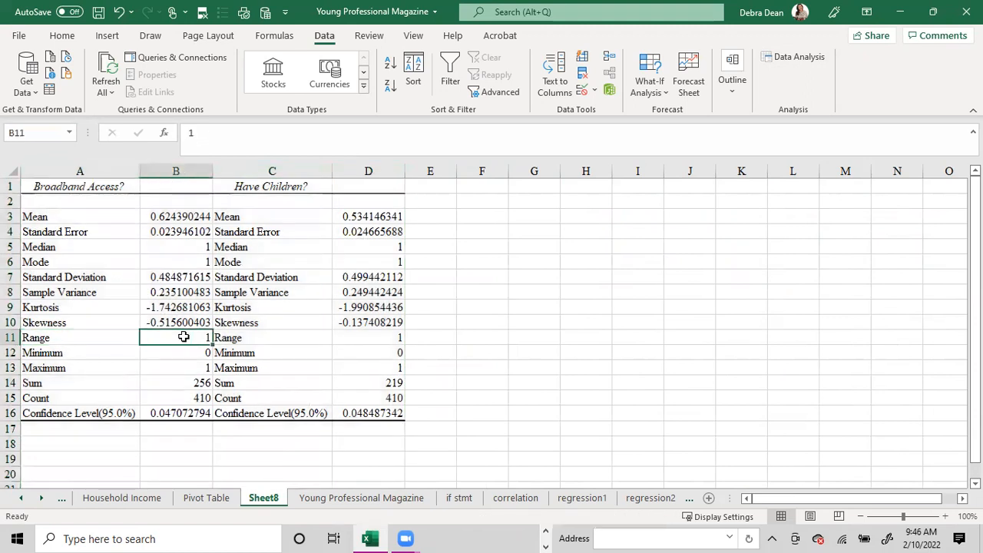
pyautogui.click(189, 350)
pyautogui.click(186, 365)
pyautogui.moveTo(156, 246); pyautogui.dragTo(158, 258)
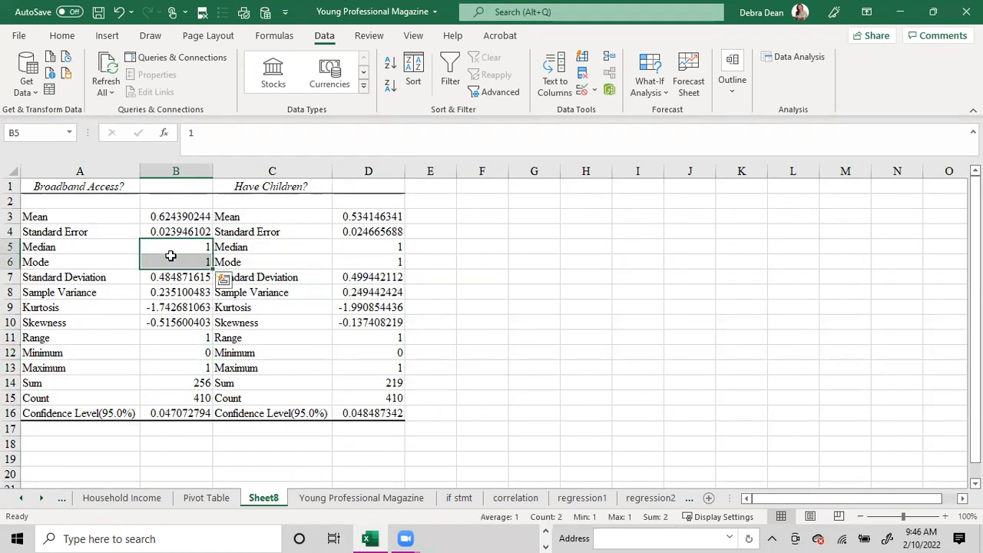
pyautogui.moveTo(146, 217); pyautogui.dragTo(391, 217)
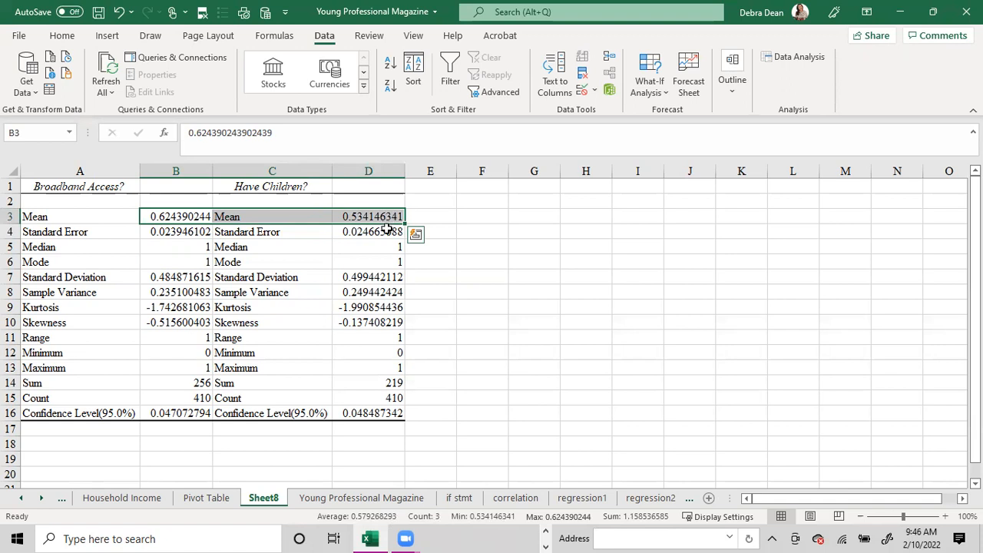
pyautogui.click(181, 395)
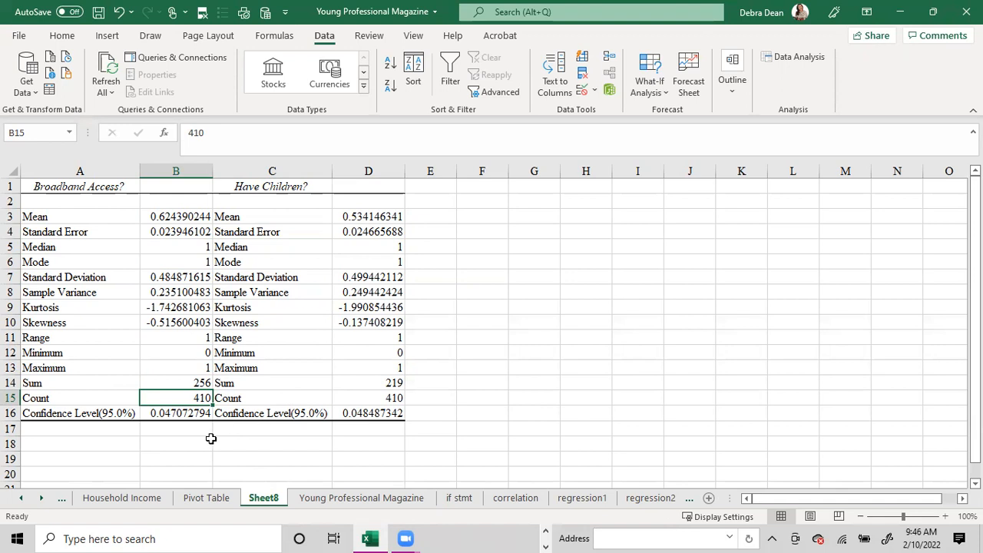
pyautogui.click(571, 301)
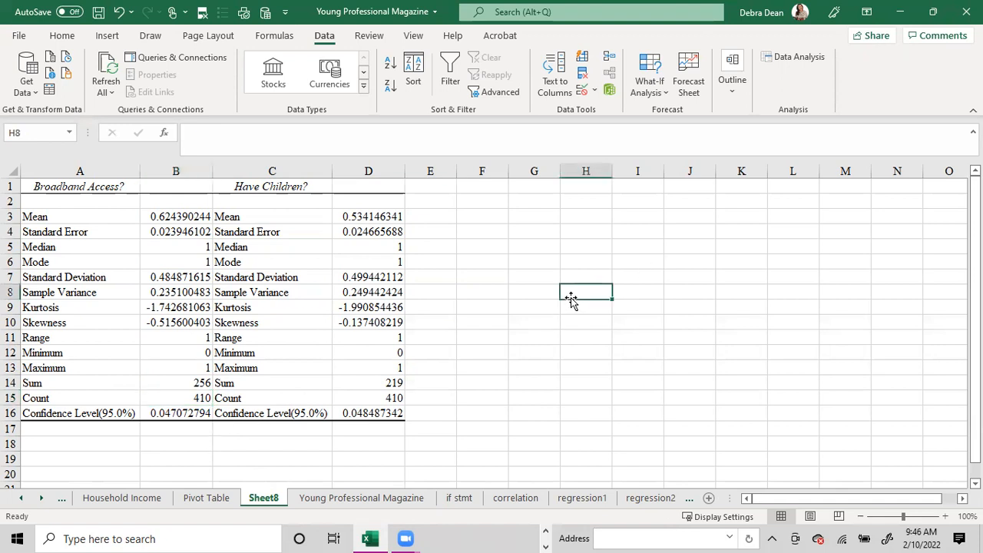
# - Highlight the Broadband Access? mean in B3 and its 95% confidence level in B16 with yellow fill
pyautogui.click(179, 219)
pyautogui.click(62, 35)
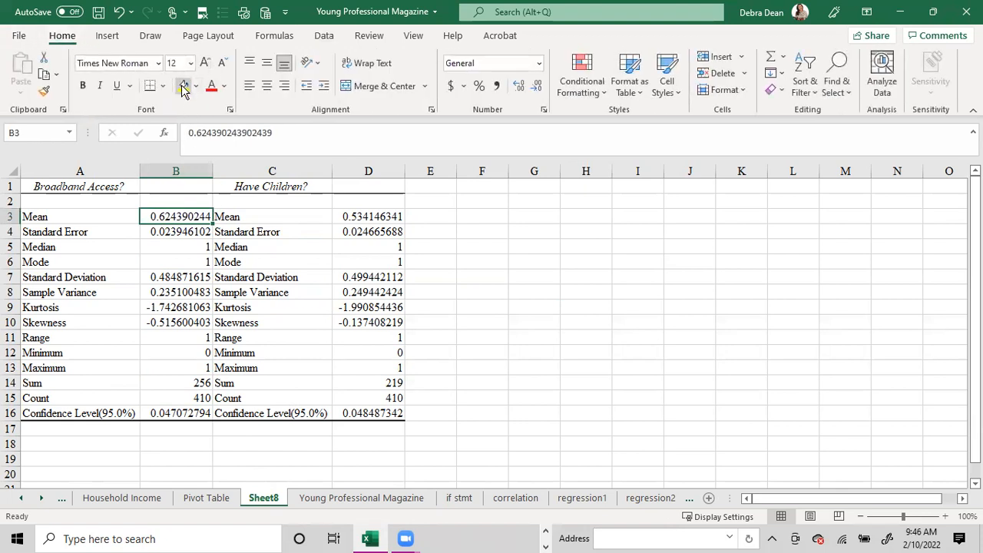
pyautogui.click(182, 86)
pyautogui.click(176, 415)
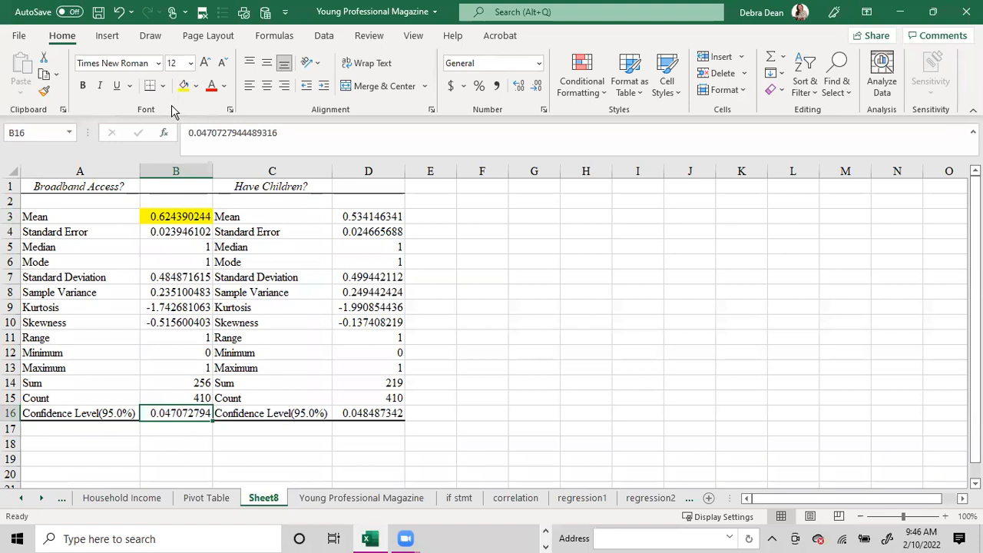
pyautogui.click(182, 86)
# - Enter the headings "lower" in G7 and "upper" in H7 for the confidence interval limits
pyautogui.click(552, 279)
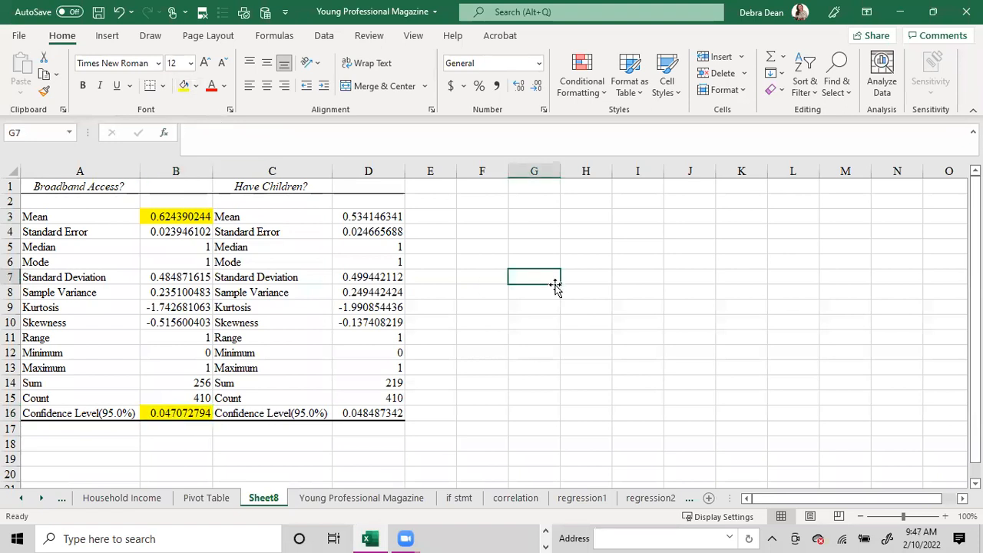
pyautogui.write('lower')
pyautogui.press('Tab')
pyautogui.write('upper')
pyautogui.press('Return')
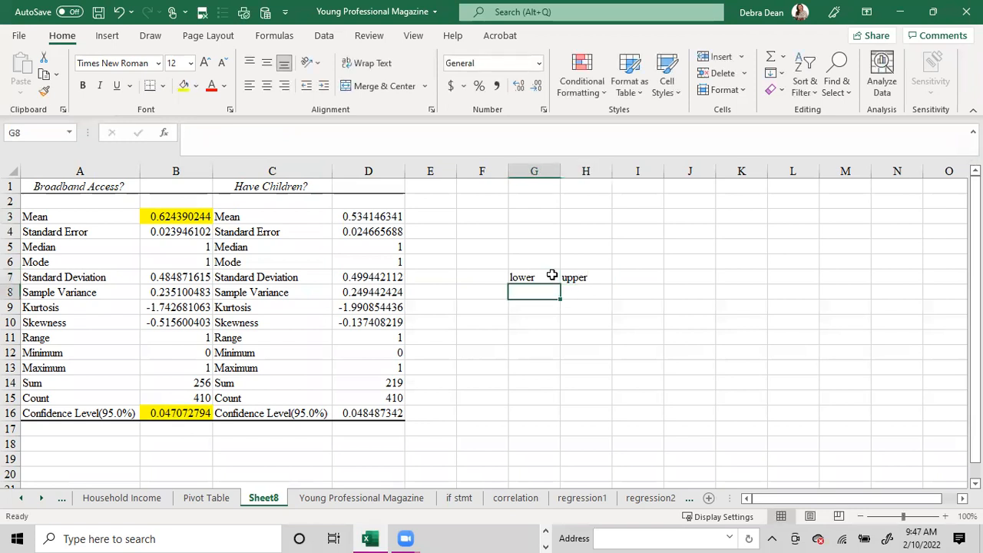
# - Calculate the lower confidence limit for broadband access in G8 with the formula =B3-B16
pyautogui.write('=')
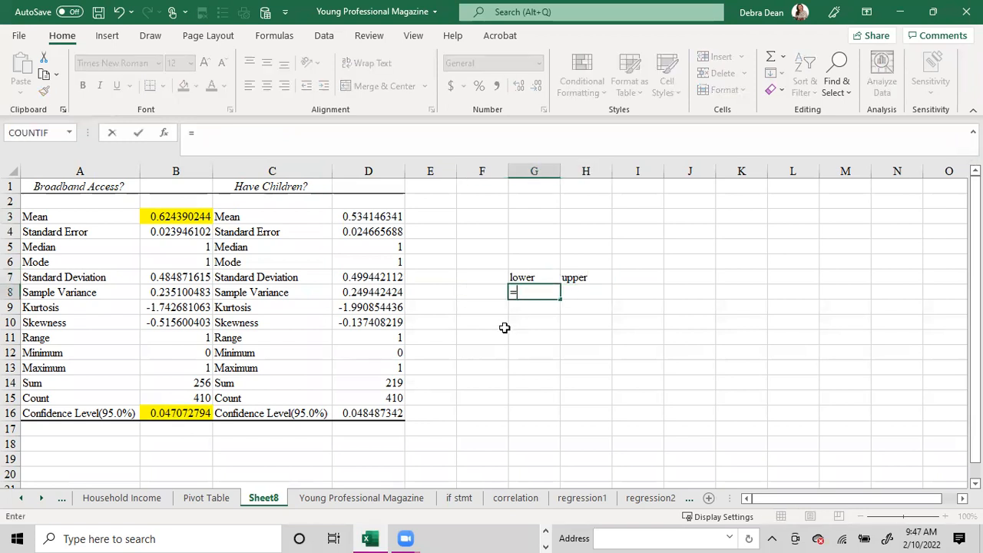
pyautogui.click(194, 215)
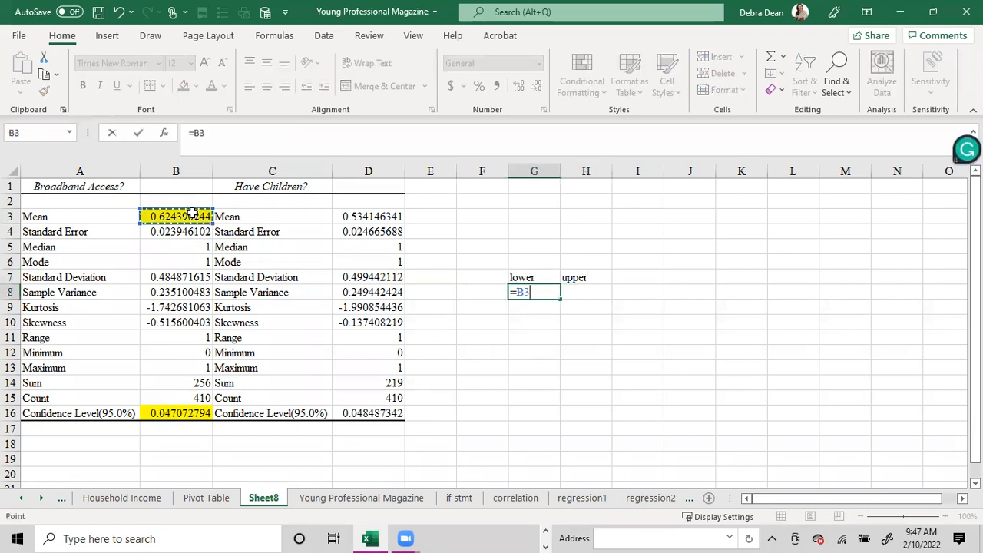
pyautogui.write('-')
pyautogui.click(179, 418)
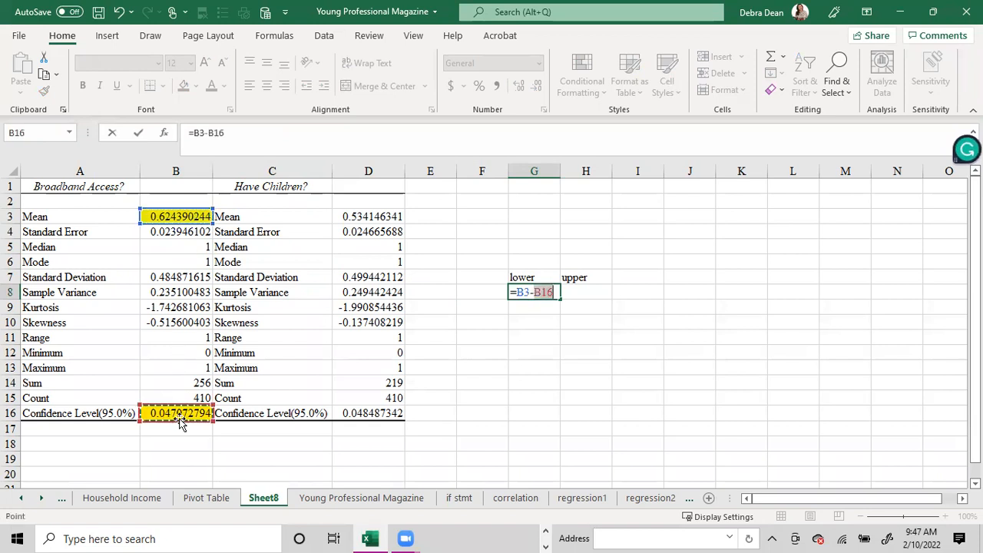
pyautogui.press('Return')
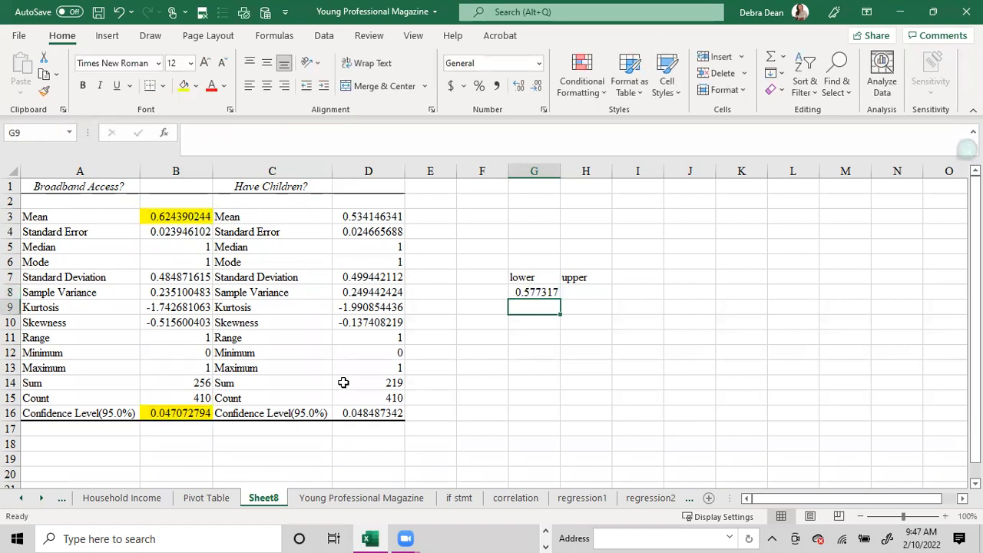
# - Calculate the upper confidence limit for broadband access in H8 with the formula =B3+B16
pyautogui.click(599, 292)
pyautogui.write('=')
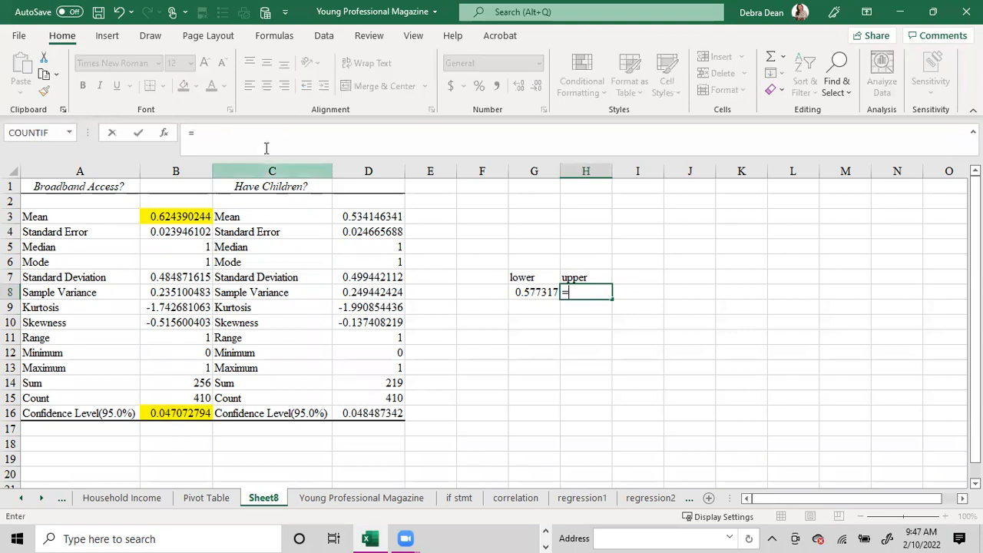
pyautogui.click(178, 218)
pyautogui.write('+')
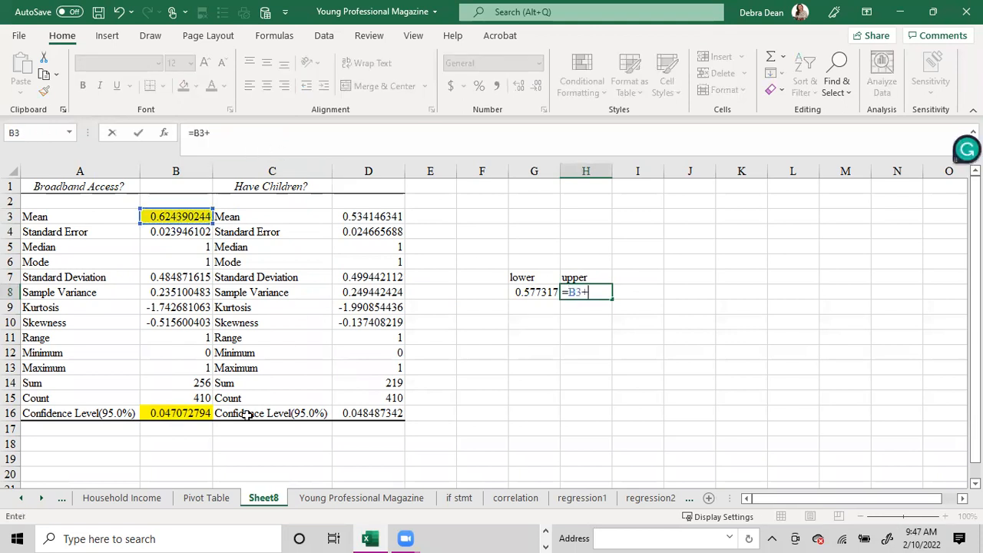
pyautogui.click(198, 415)
pyautogui.press('Return')
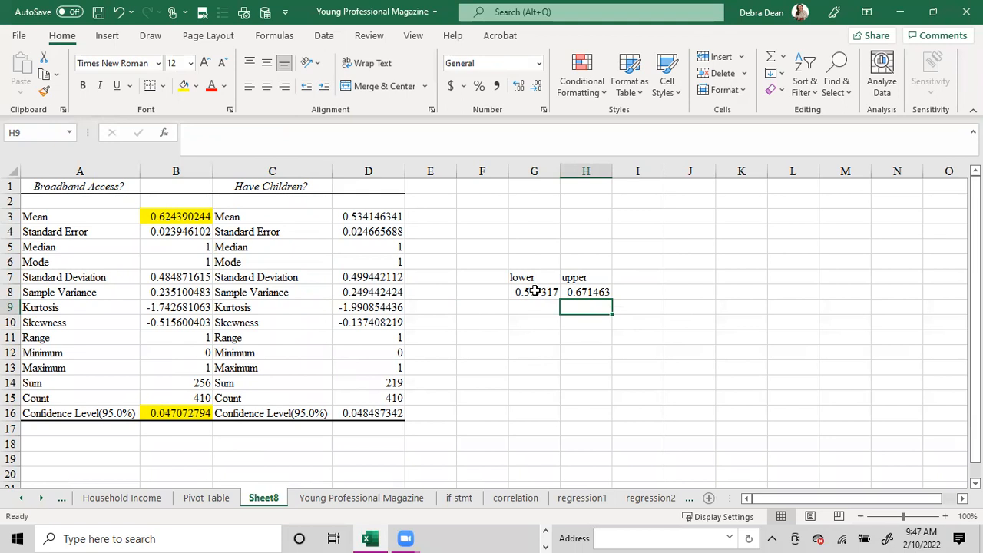
# - Format the lower and upper confidence limits in G8:H8 to show two decimal places
pyautogui.moveTo(535, 292); pyautogui.dragTo(586, 292)
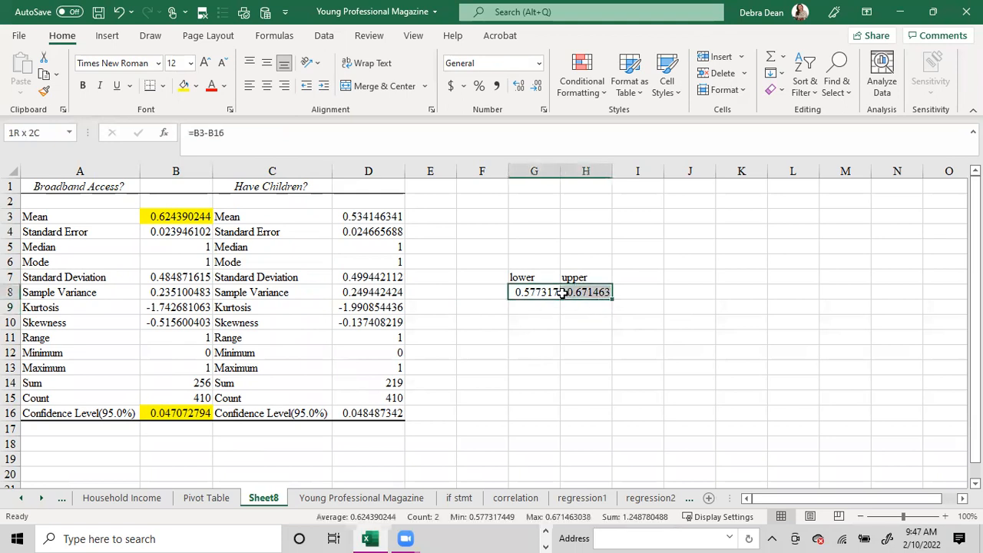
pyautogui.click(538, 85)
pyautogui.click(537, 84)
pyautogui.click(537, 84)
pyautogui.click(538, 85)
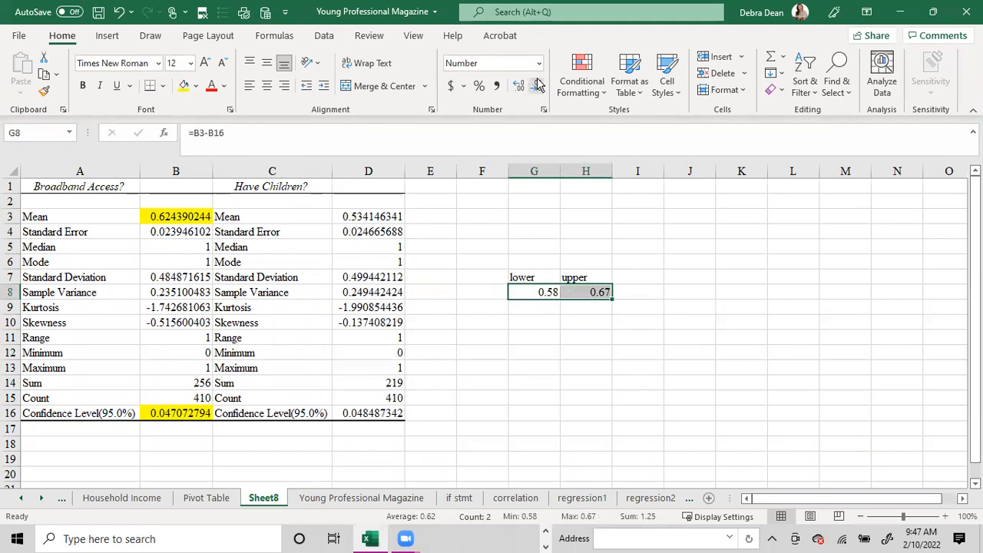
pyautogui.click(541, 308)
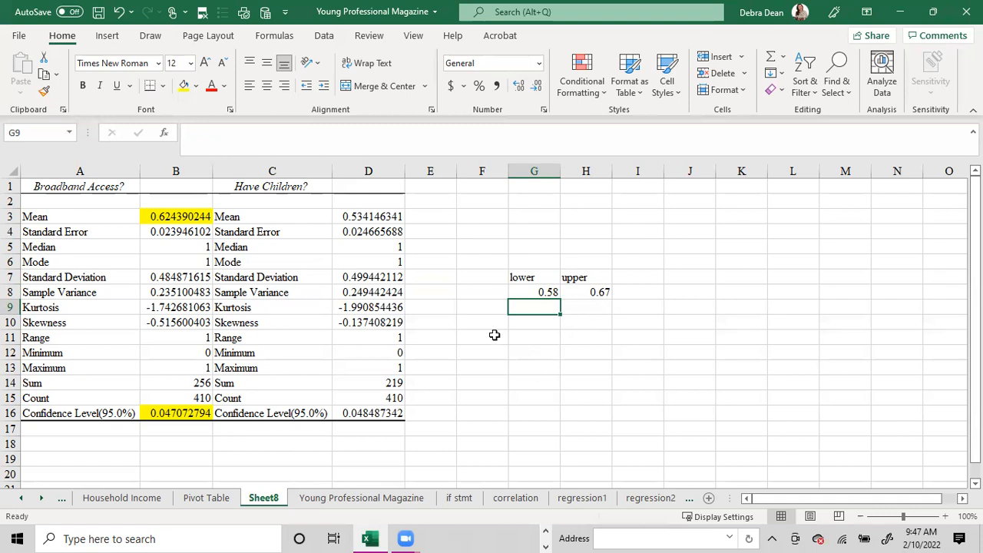
# - Run a Correlation analysis on K1:L411 of the Young Professional Magazine sheet, with labels in the first row and output on a new worksheet
pyautogui.click(345, 498)
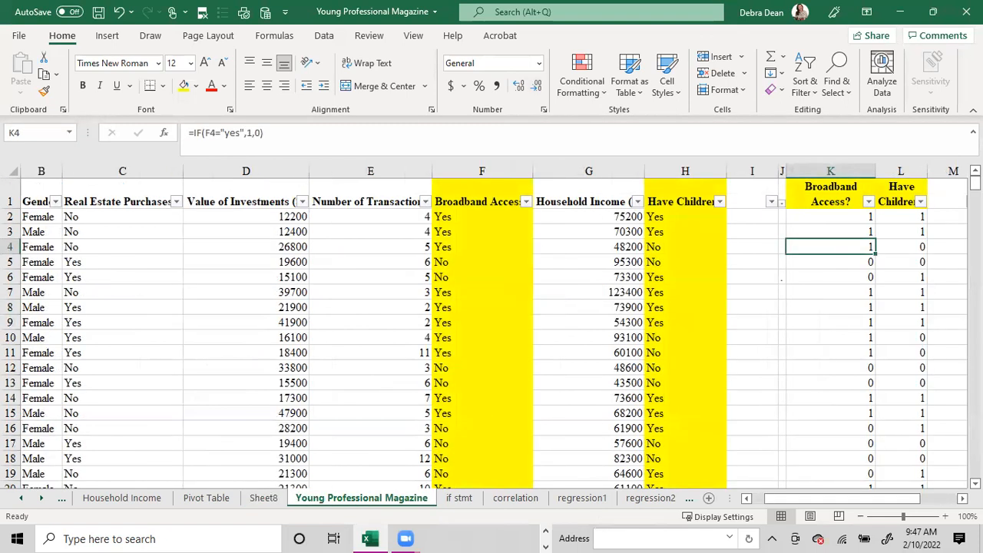
pyautogui.click(326, 36)
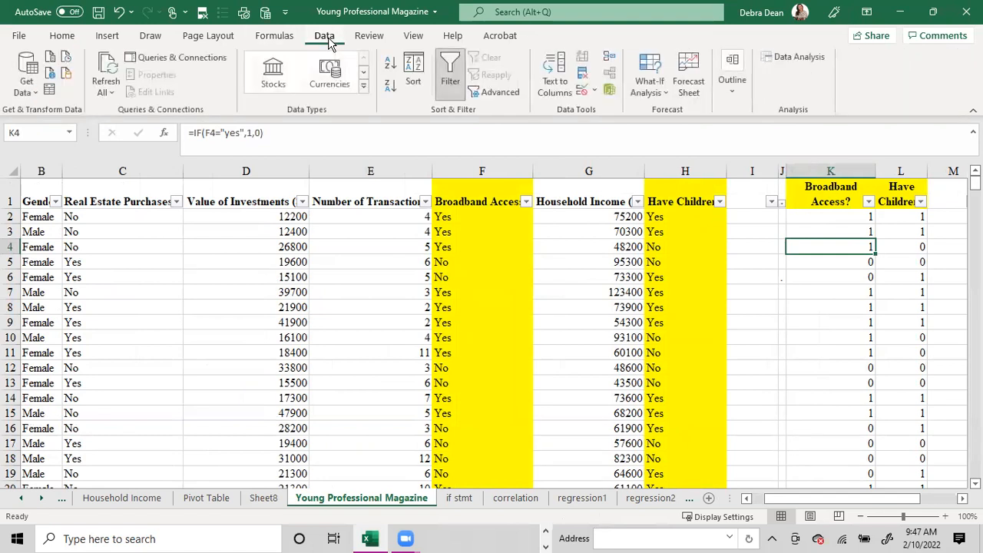
pyautogui.click(792, 57)
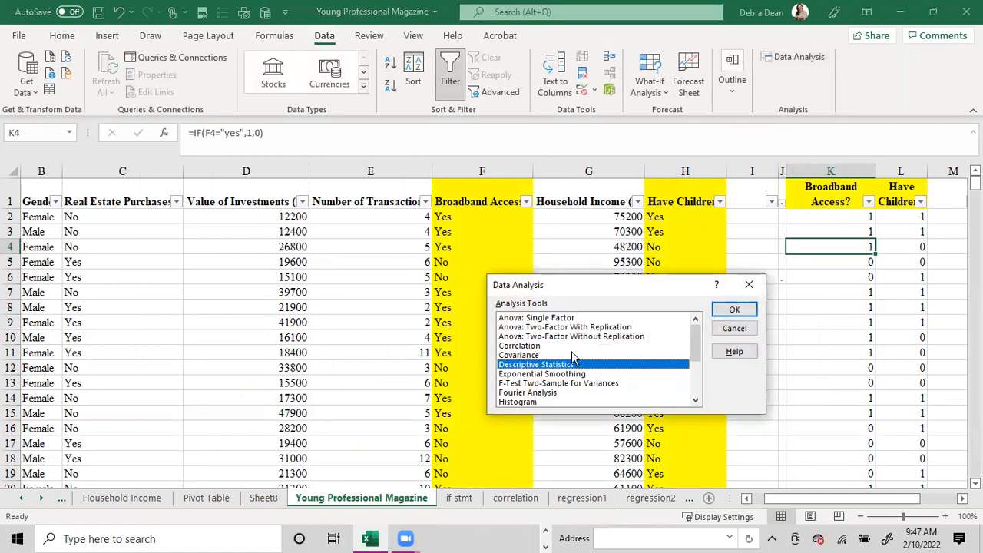
pyautogui.click(540, 346)
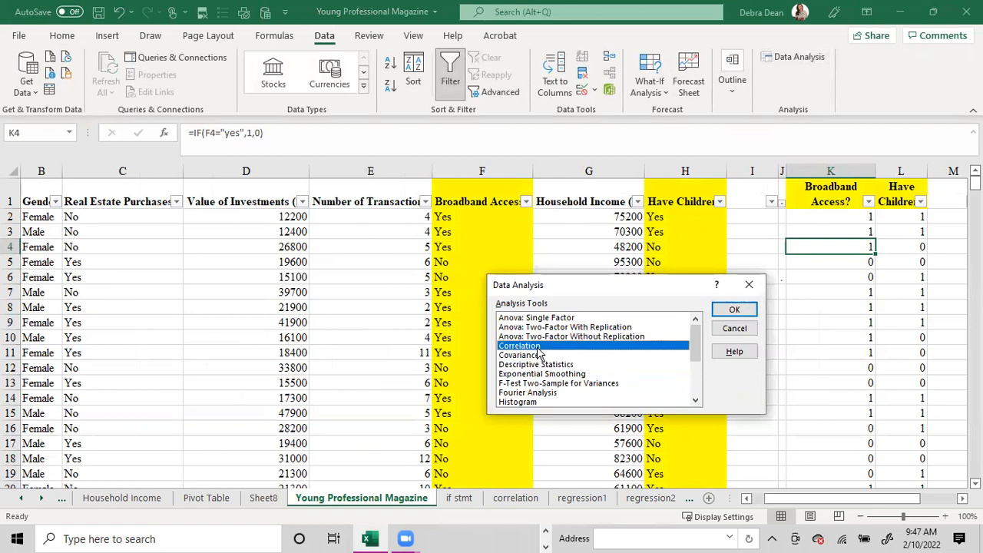
pyautogui.click(726, 312)
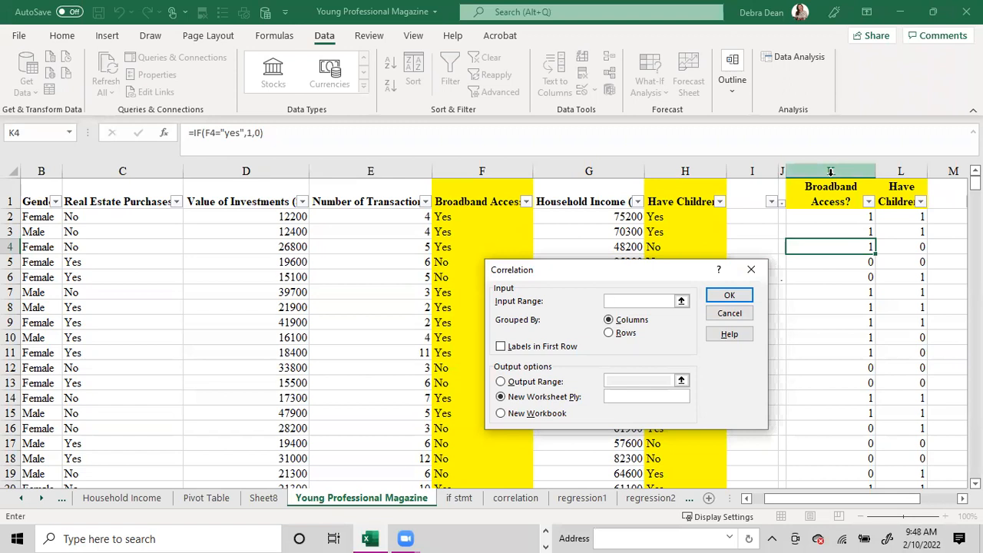
pyautogui.moveTo(830, 194); pyautogui.dragTo(886, 237)
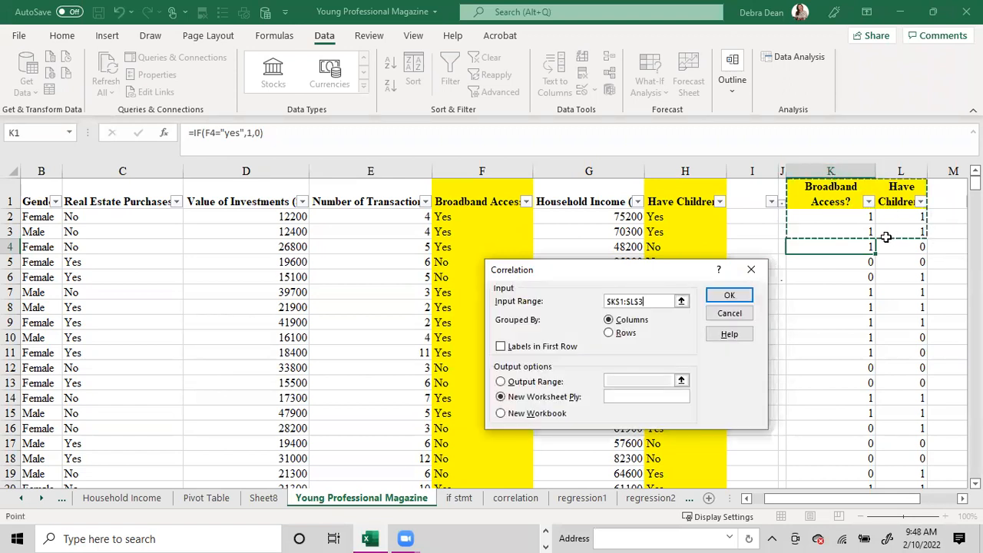
pyautogui.hotkey('ctrl', 'shift', 'Down')
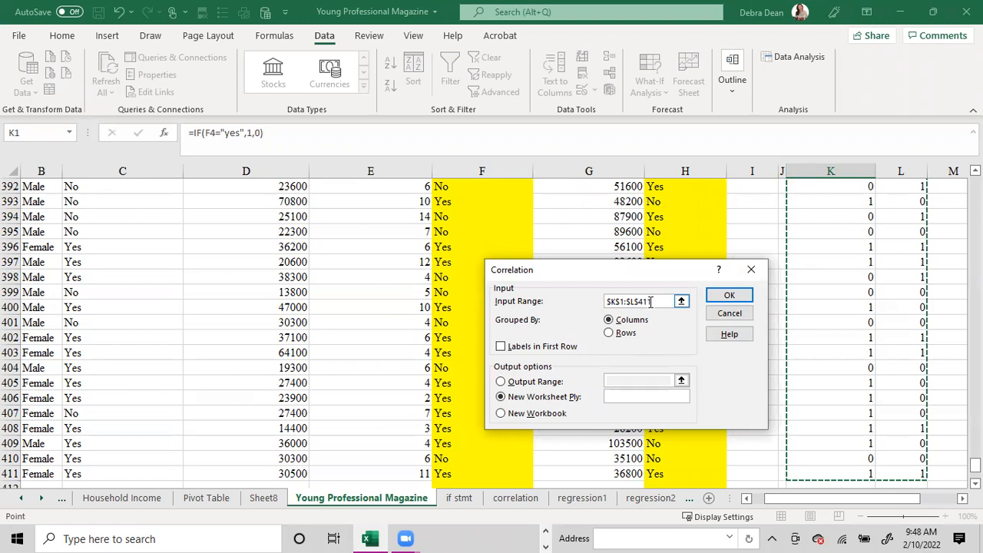
pyautogui.click(500, 346)
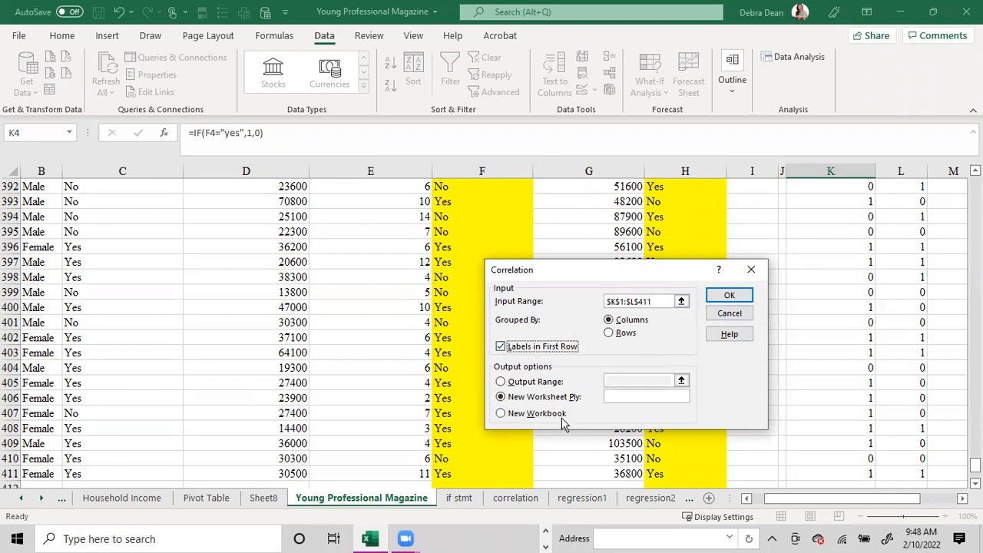
pyautogui.click(732, 297)
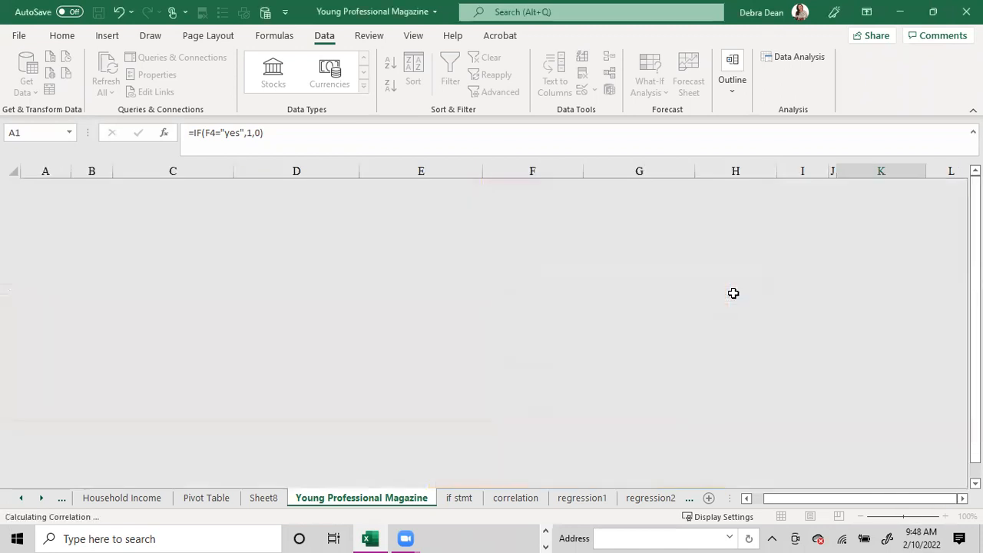
# - Autofit columns A to C of the correlation output and examine the correlation of Broadband Access? with itself in B2
pyautogui.moveTo(149, 171); pyautogui.dragTo(66, 171)
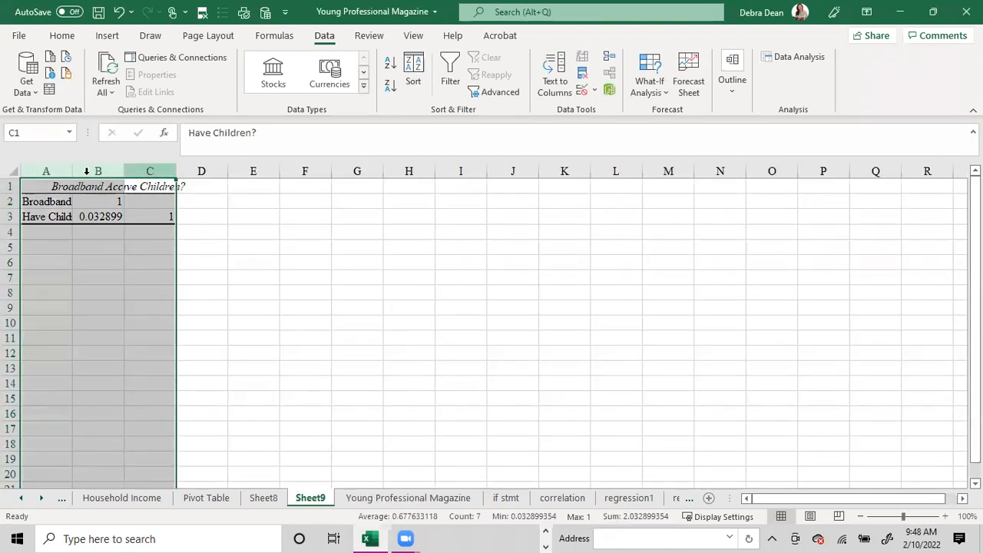
pyautogui.doubleClick(72, 171)
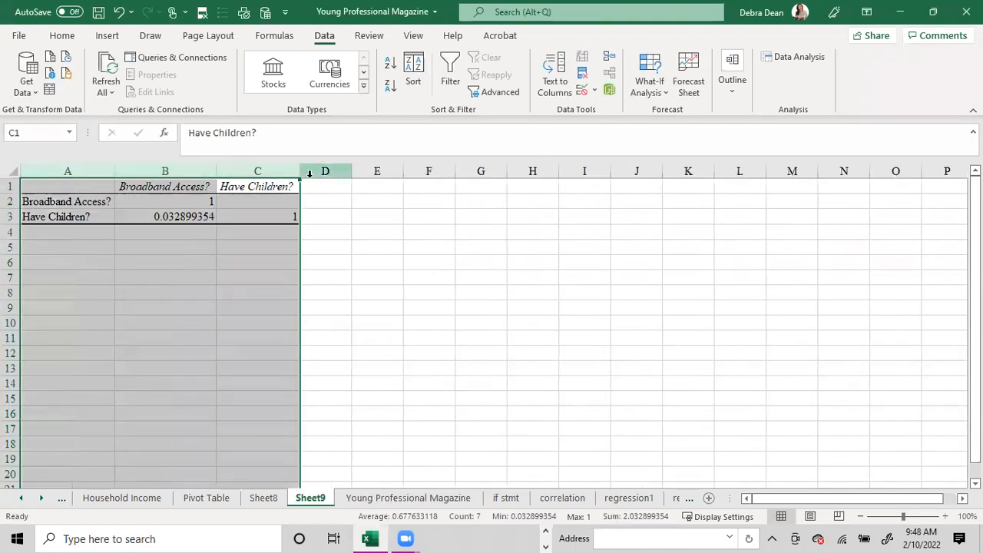
pyautogui.click(170, 205)
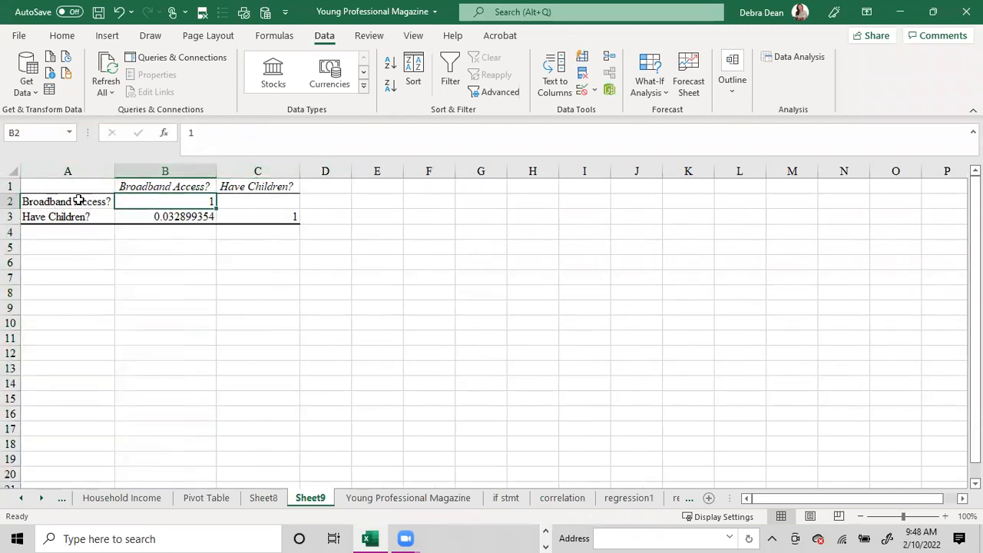
pyautogui.moveTo(78, 201); pyautogui.dragTo(171, 185)
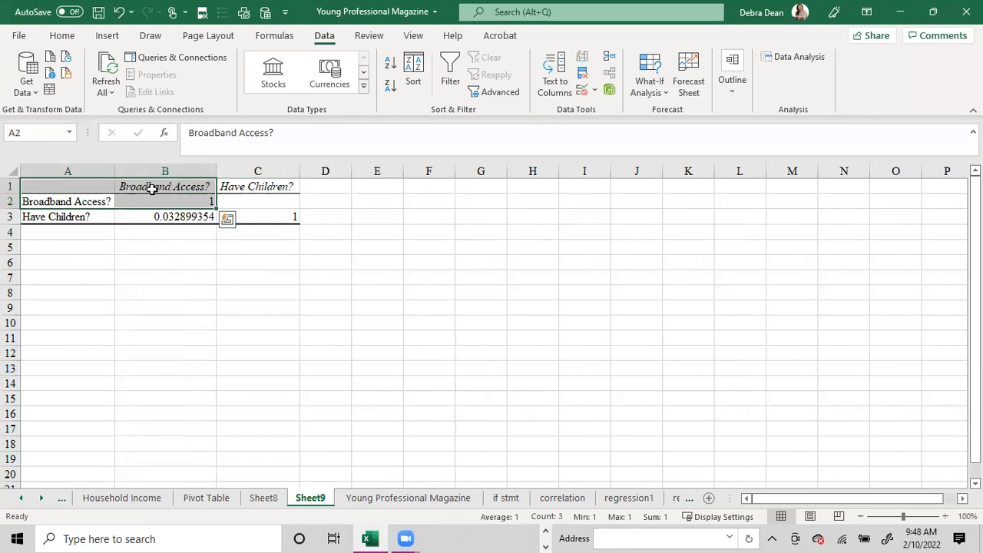
pyautogui.moveTo(62, 202); pyautogui.dragTo(140, 193)
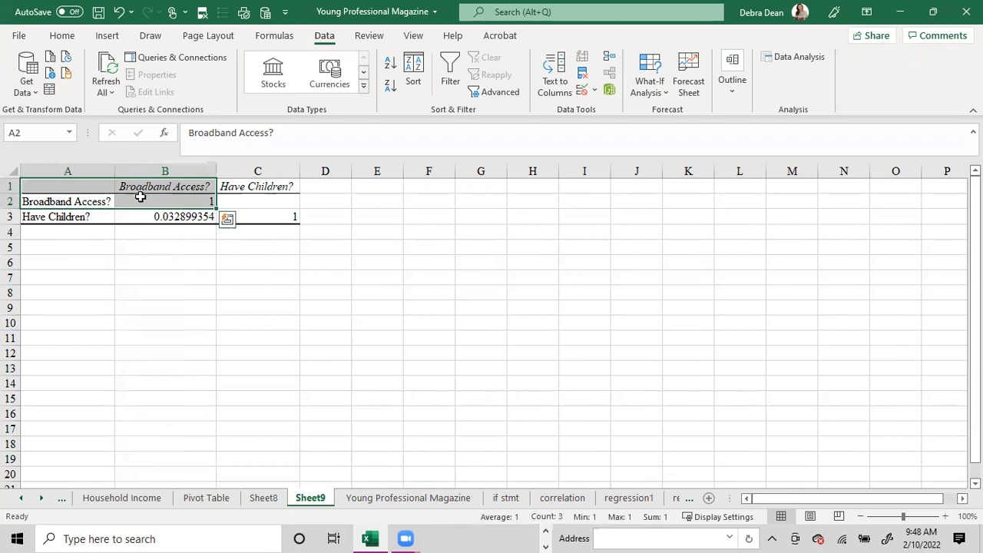
pyautogui.click(205, 202)
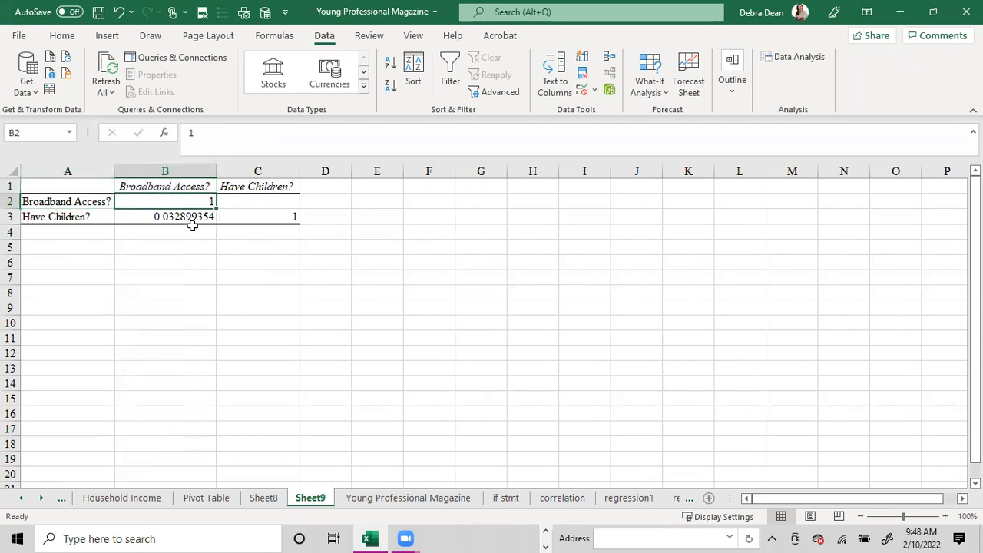
# - Format the correlation between Have Children? and Broadband Access? in B3 to show two decimal places
pyautogui.click(193, 215)
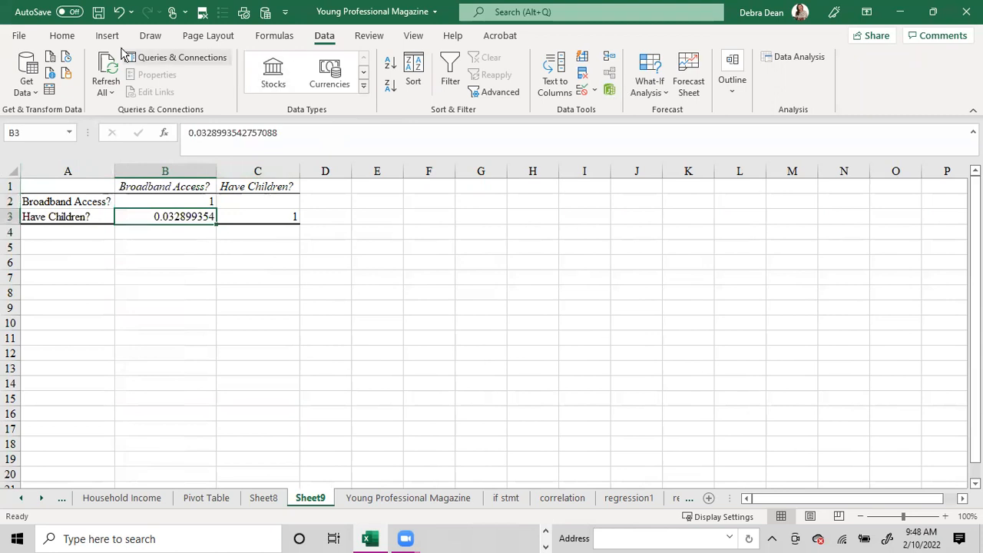
pyautogui.click(62, 36)
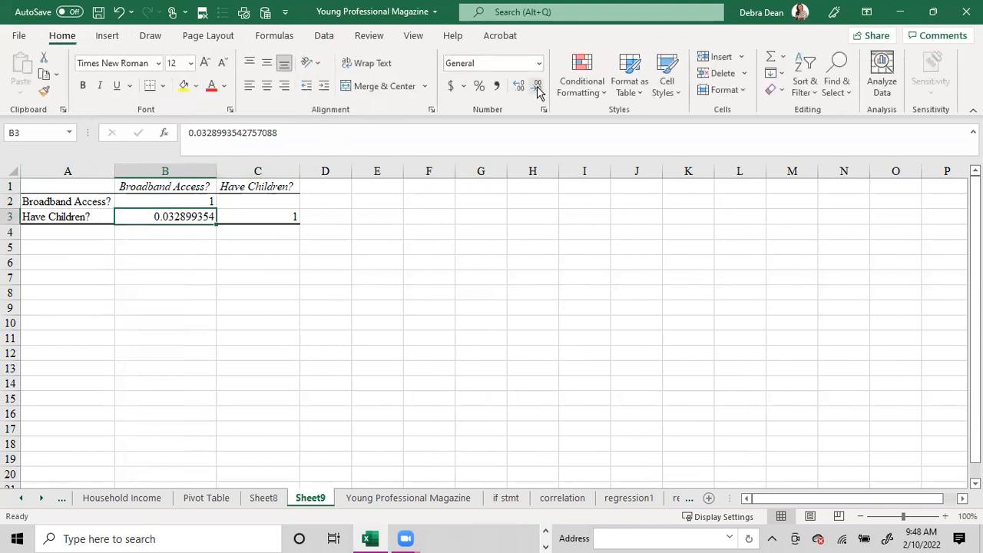
pyautogui.click(538, 89)
pyautogui.click(537, 88)
pyautogui.click(537, 88)
pyautogui.click(537, 89)
pyautogui.click(538, 89)
pyautogui.click(537, 88)
pyautogui.click(537, 88)
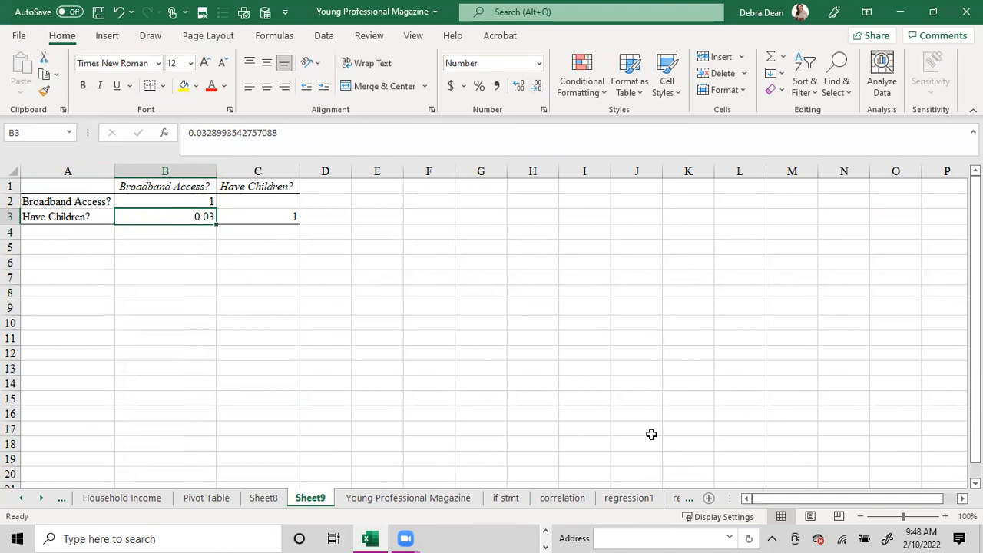
# - Open the correlation sheet and examine the Cohen (1988) ranges for small, medium and large correlations
pyautogui.click(563, 498)
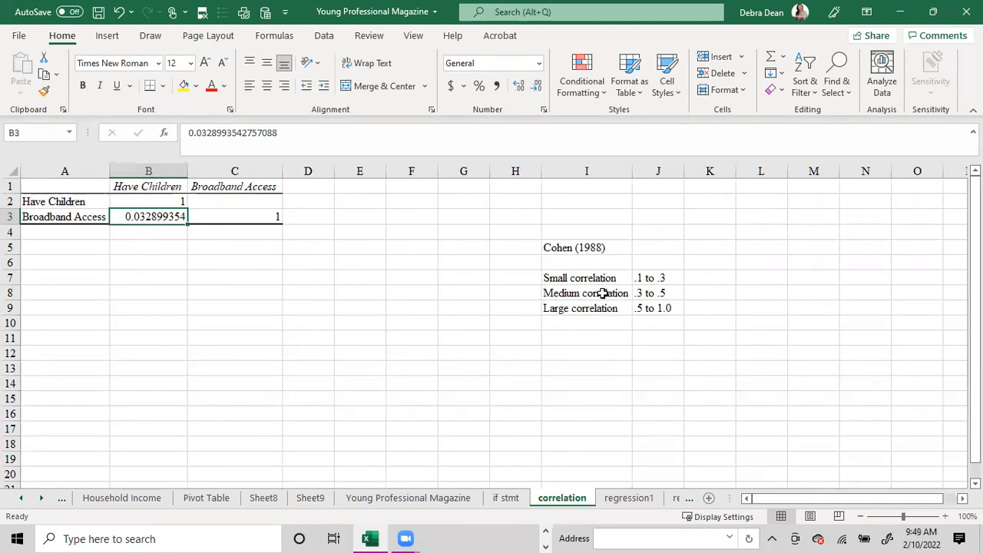
pyautogui.click(564, 282)
pyautogui.moveTo(570, 302); pyautogui.dragTo(656, 307)
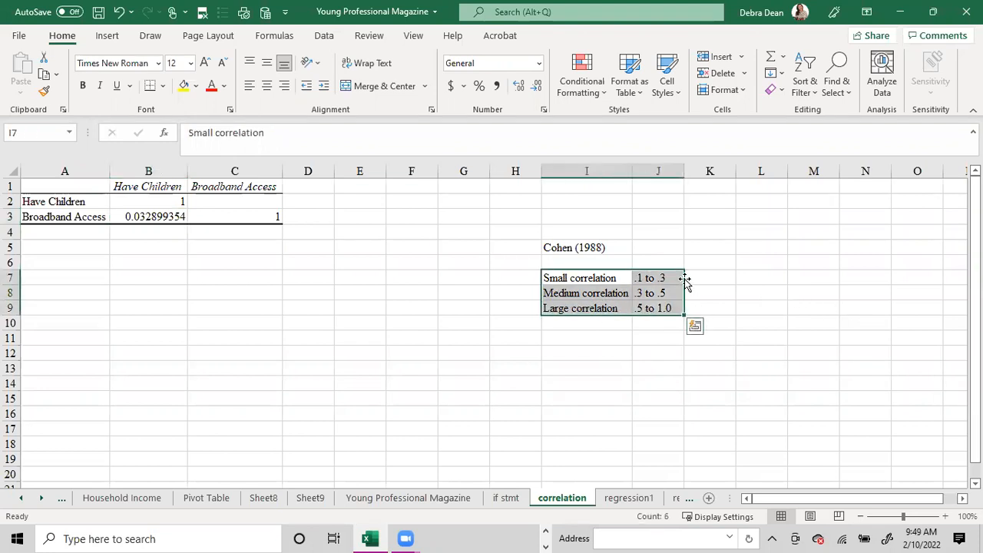
# - Format the Broadband Access and Have Children correlation in B3 of the correlation sheet to two decimal places
pyautogui.click(170, 212)
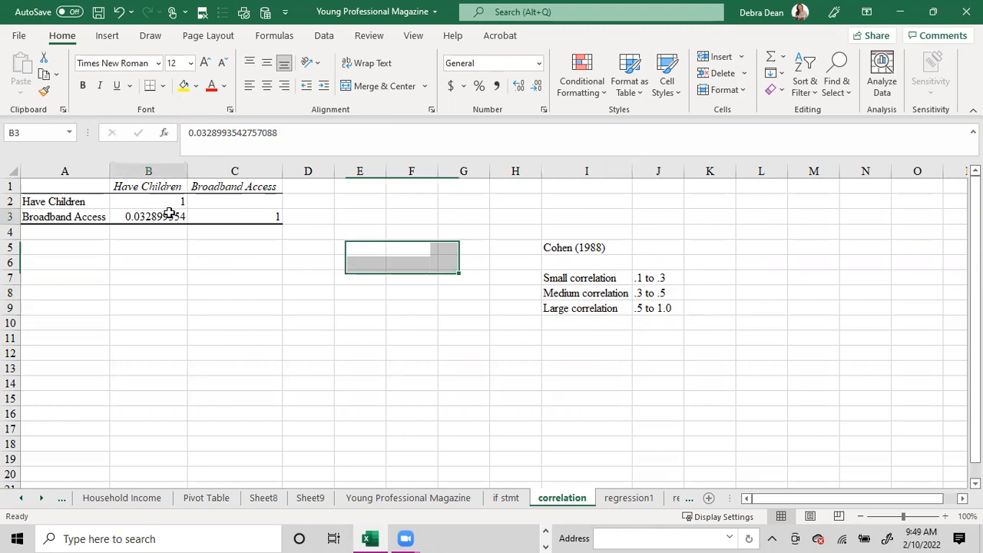
pyautogui.click(531, 87)
pyautogui.click(532, 88)
pyautogui.click(531, 88)
pyautogui.click(531, 87)
pyautogui.click(532, 88)
pyautogui.click(530, 88)
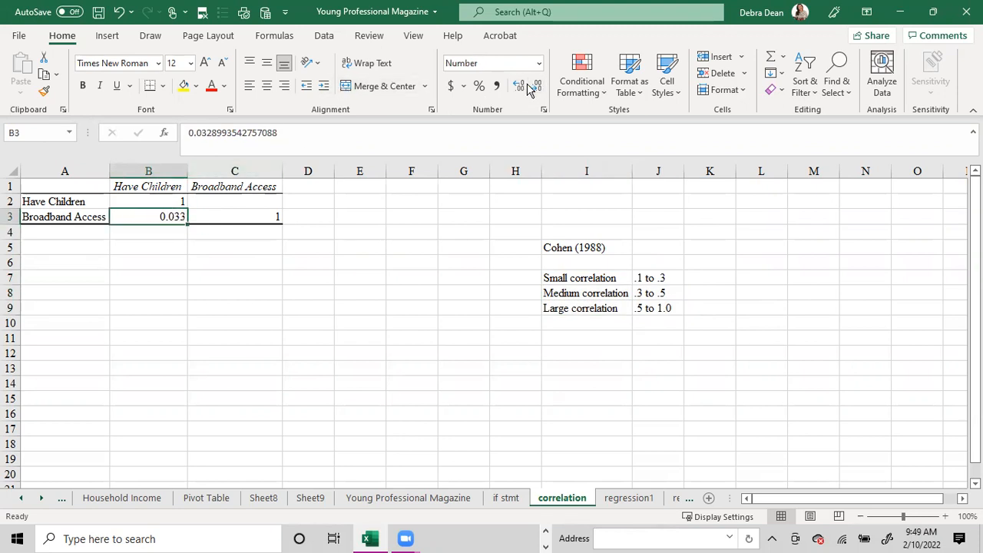
pyautogui.click(535, 89)
# - Compare the correlation coefficient in B3 with Cohen's correlation size ranges
pyautogui.moveTo(564, 263)
pyautogui.mouseDown()
pyautogui.moveTo(713, 269)
pyautogui.moveTo(584, 264)
pyautogui.mouseUp()
pyautogui.moveTo(684, 262); pyautogui.dragTo(689, 262)
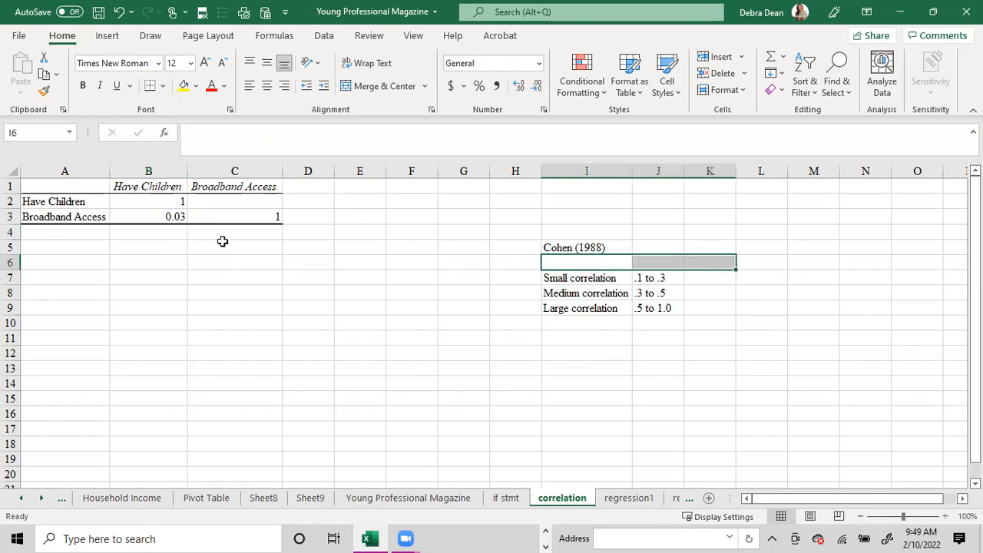
pyautogui.click(171, 218)
pyautogui.click(143, 200)
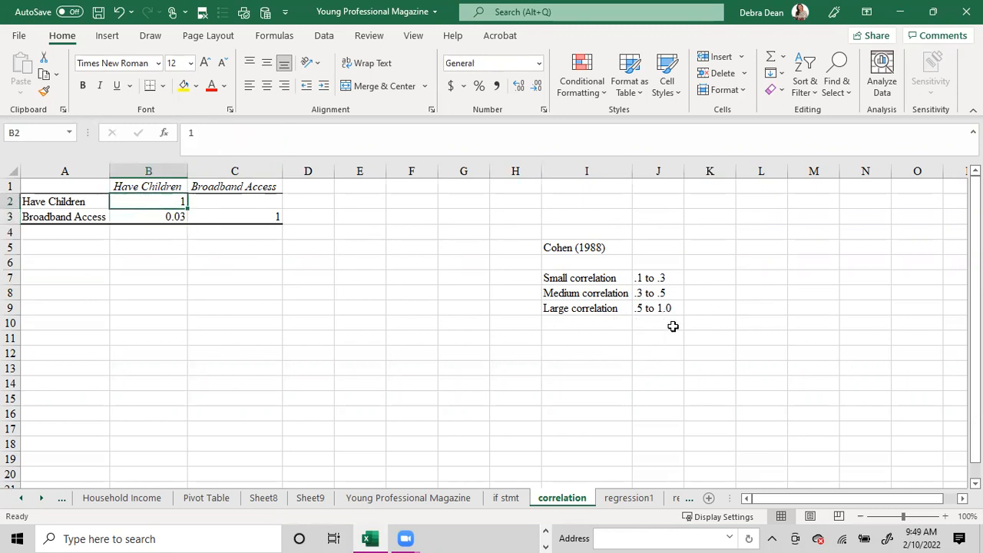
pyautogui.click(146, 218)
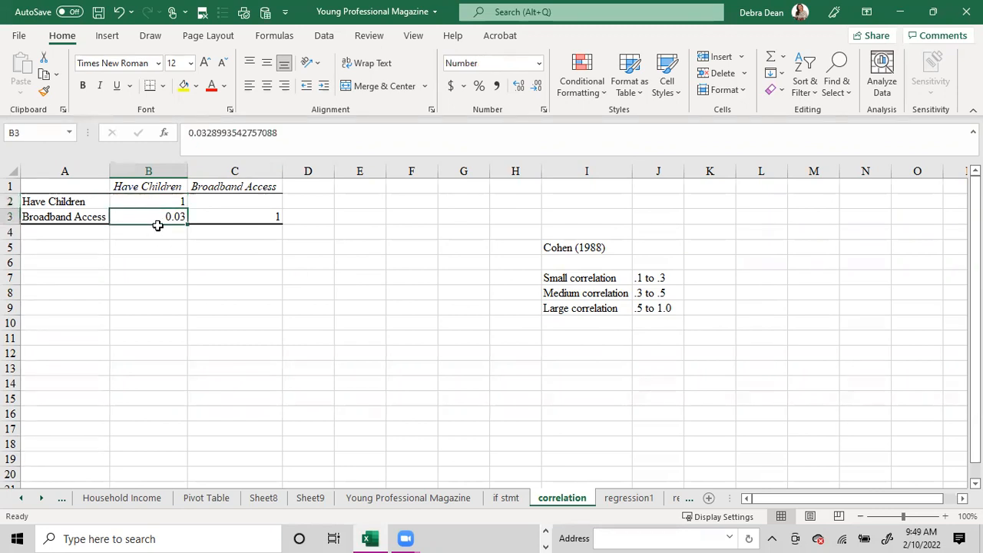
pyautogui.moveTo(553, 262); pyautogui.dragTo(721, 269)
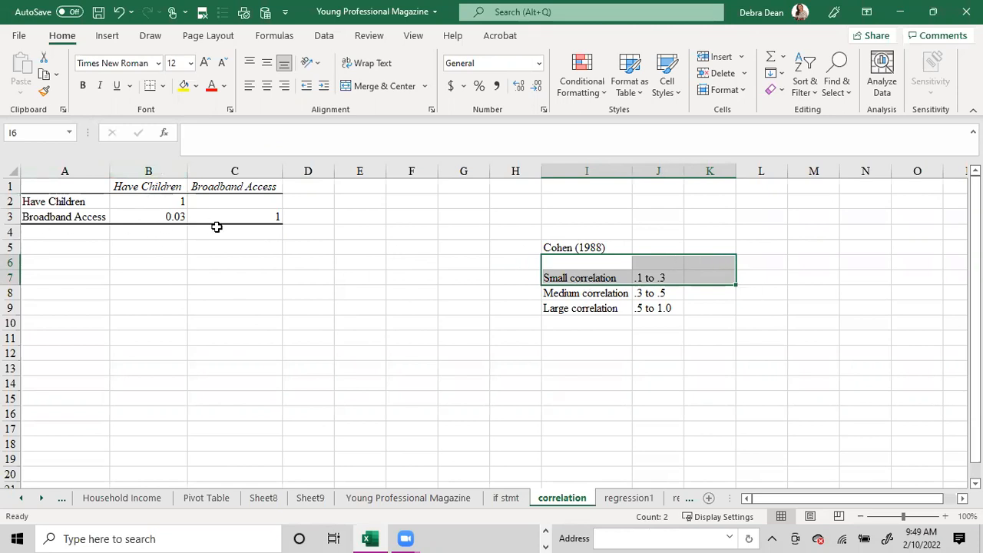
pyautogui.click(192, 217)
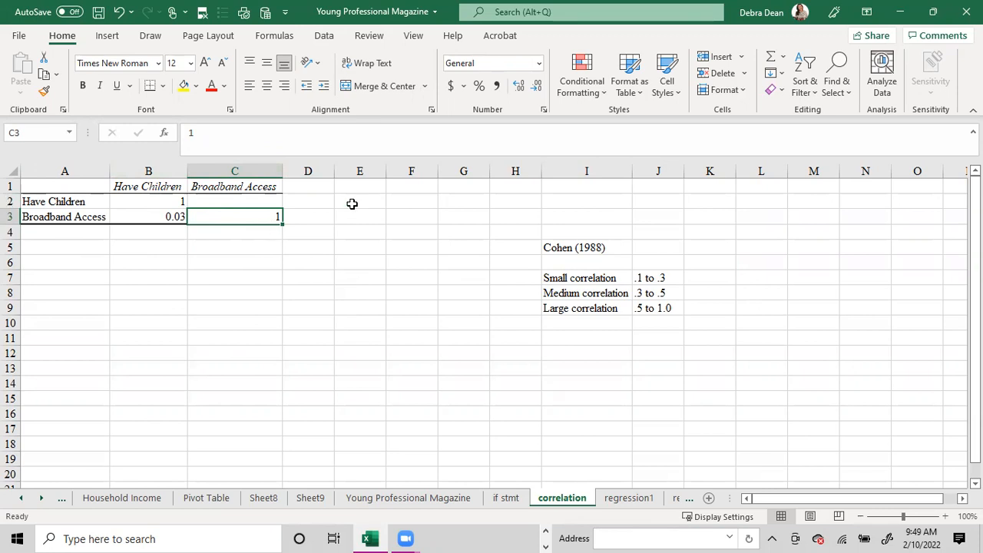
# - Open the Regression analysis tool from the Young Professional Magazine data sheet
pyautogui.click(324, 37)
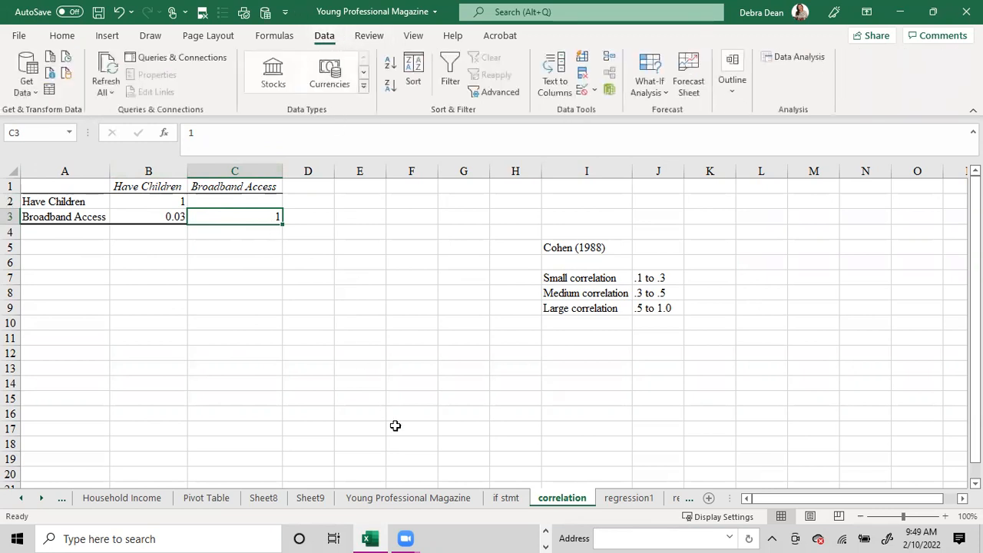
pyautogui.click(437, 499)
pyautogui.scroll(15, 606, 252)
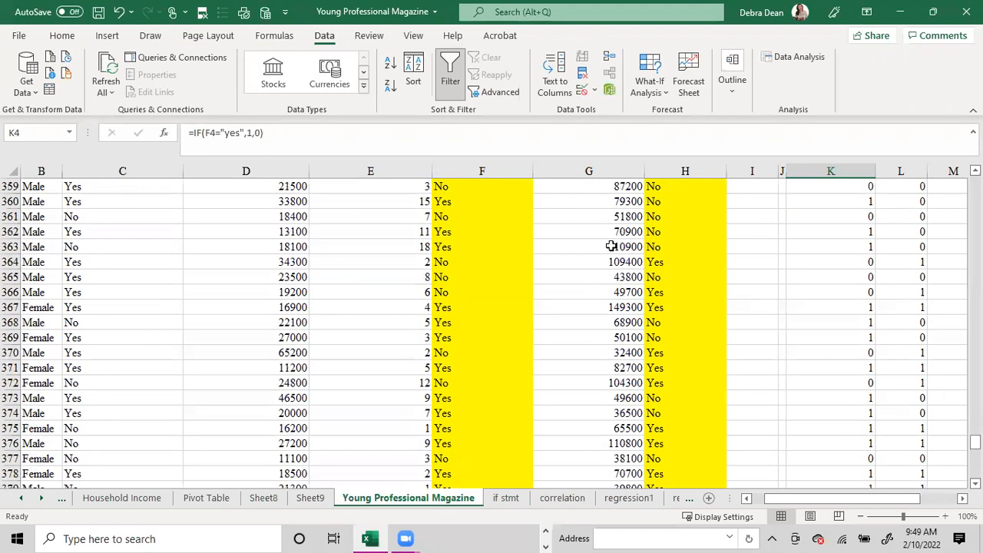
pyautogui.moveTo(974, 433); pyautogui.dragTo(974, 182)
pyautogui.click(686, 217)
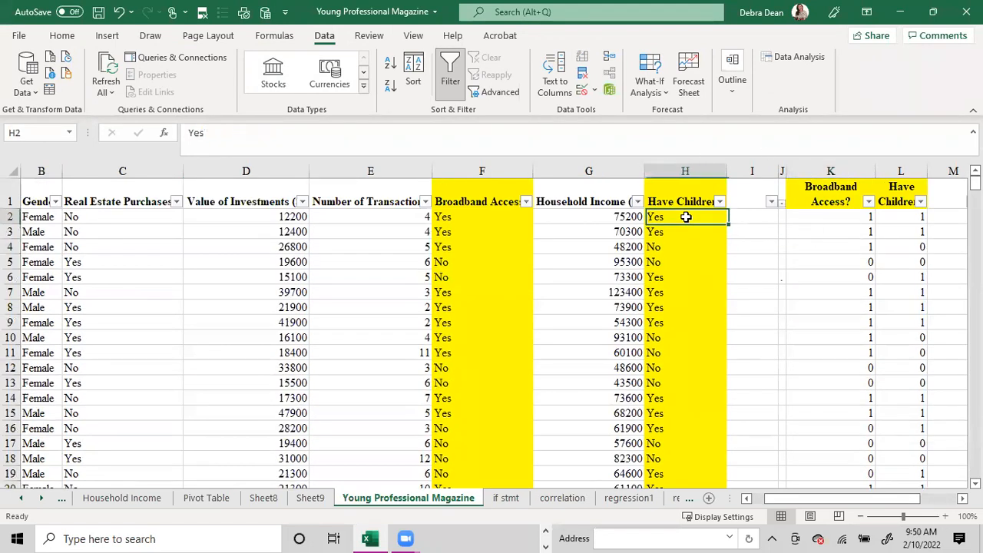
pyautogui.click(795, 57)
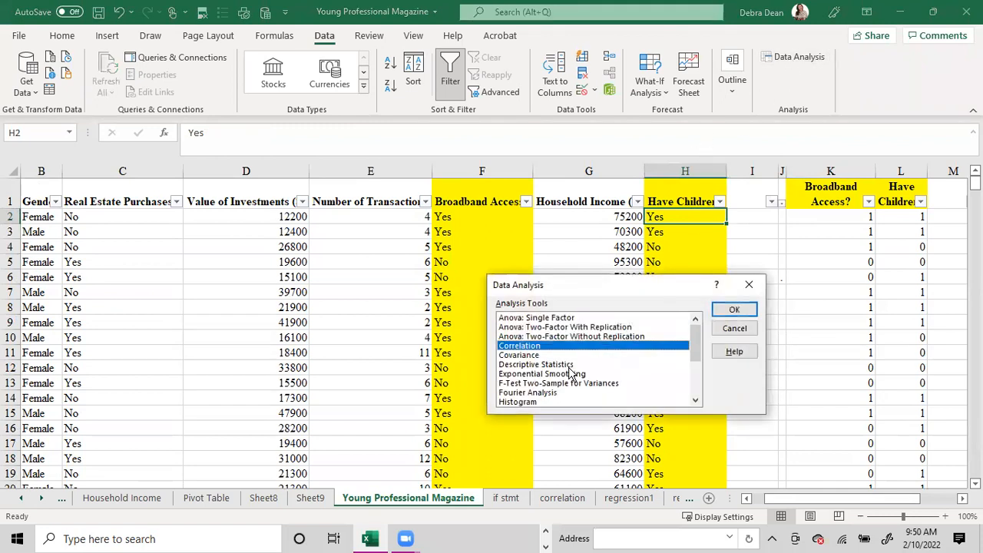
pyautogui.scroll(-2, 572, 373)
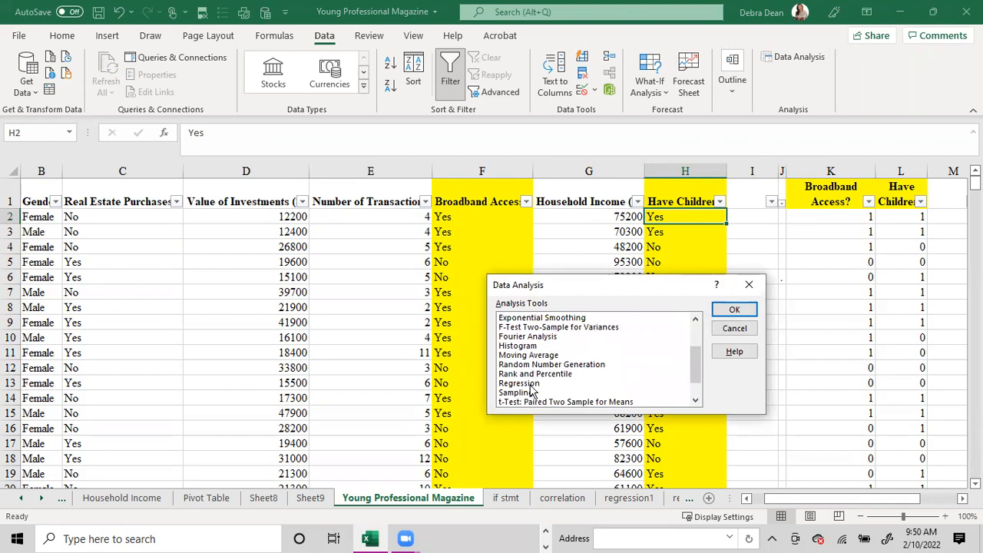
pyautogui.doubleClick(522, 382)
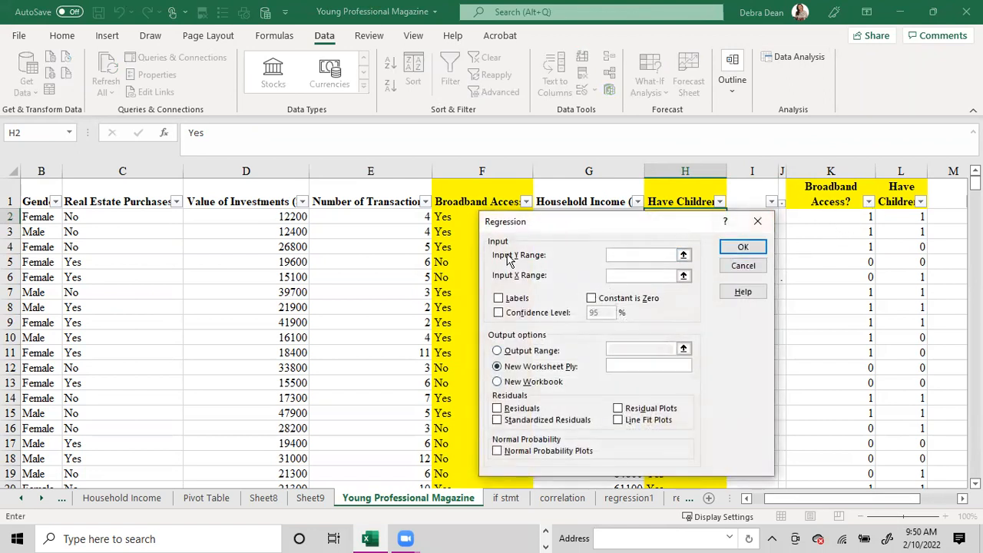
# - Set the regression Y range to the coded Broadband Access? data K1:K411 and the X range to Have Children? data L1:L411
pyautogui.click(847, 195)
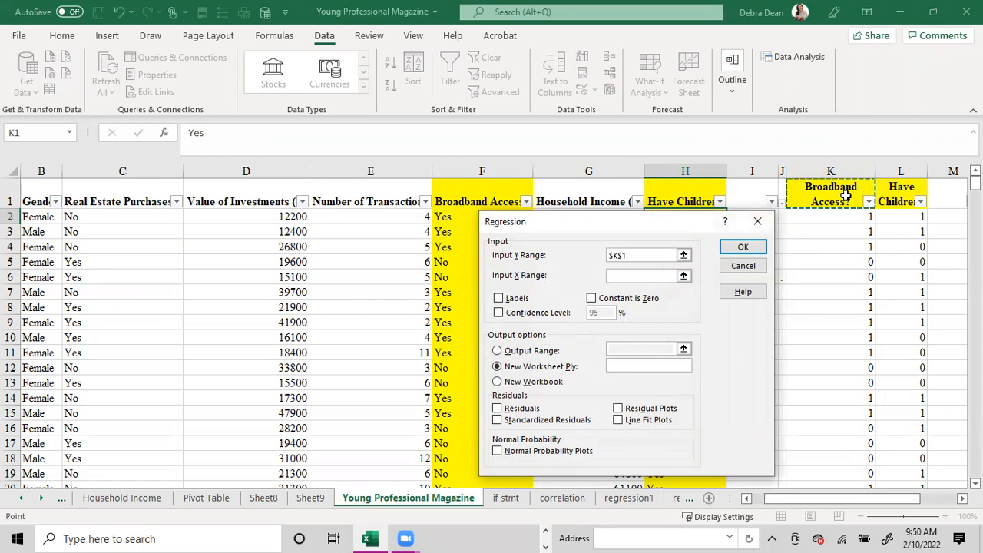
pyautogui.hotkey('ctrl', 'shift', 'Down')
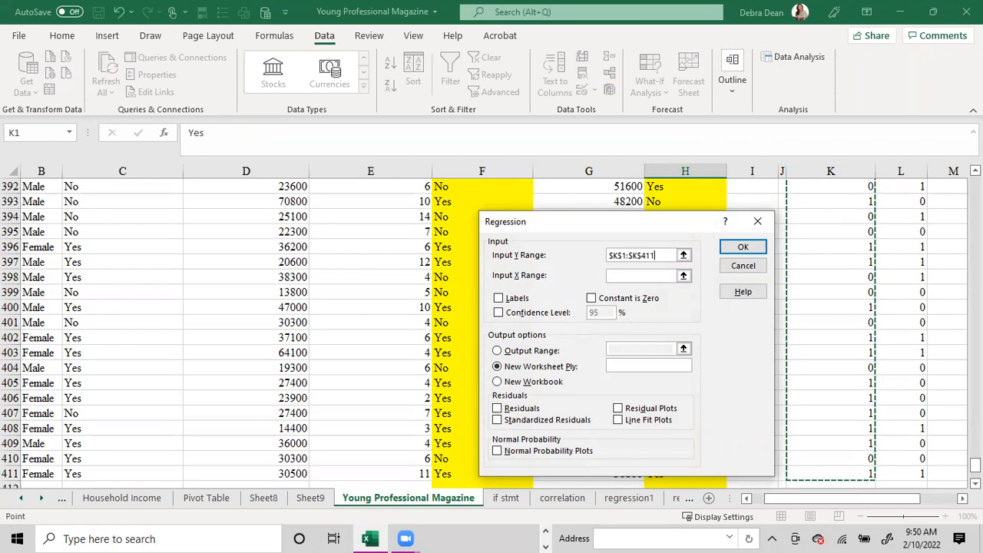
pyautogui.moveTo(975, 466); pyautogui.dragTo(975, 181)
pyautogui.click(630, 275)
pyautogui.click(899, 191)
pyautogui.hotkey('ctrl', 'shift', 'Down')
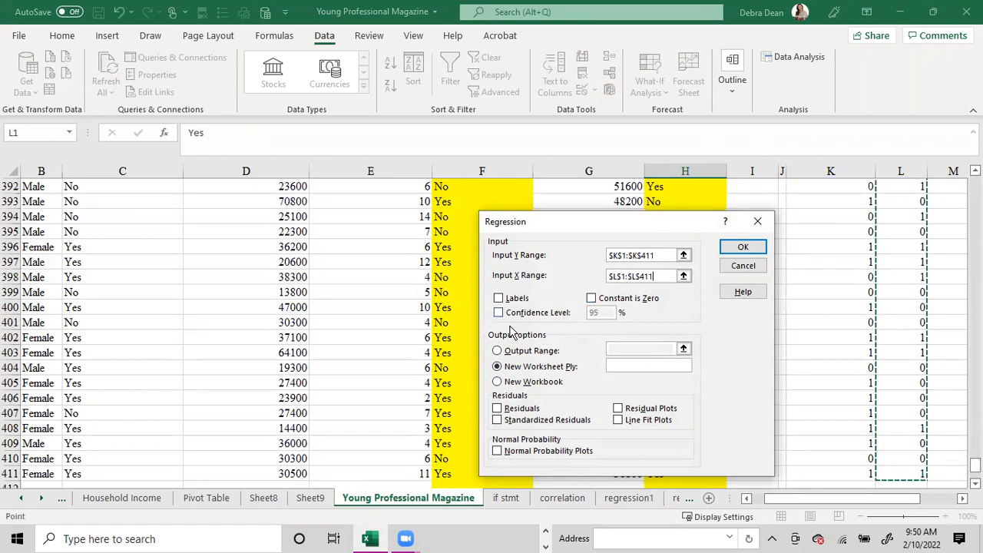
# - Run the regression with labels and a 95% confidence level on a new worksheet, and autofit output columns A to I
pyautogui.click(500, 300)
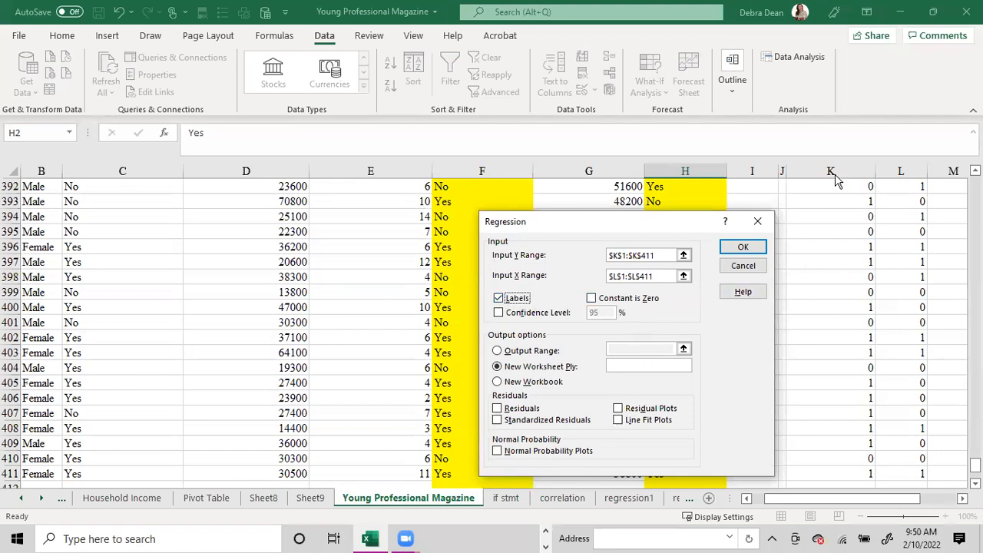
pyautogui.click(497, 314)
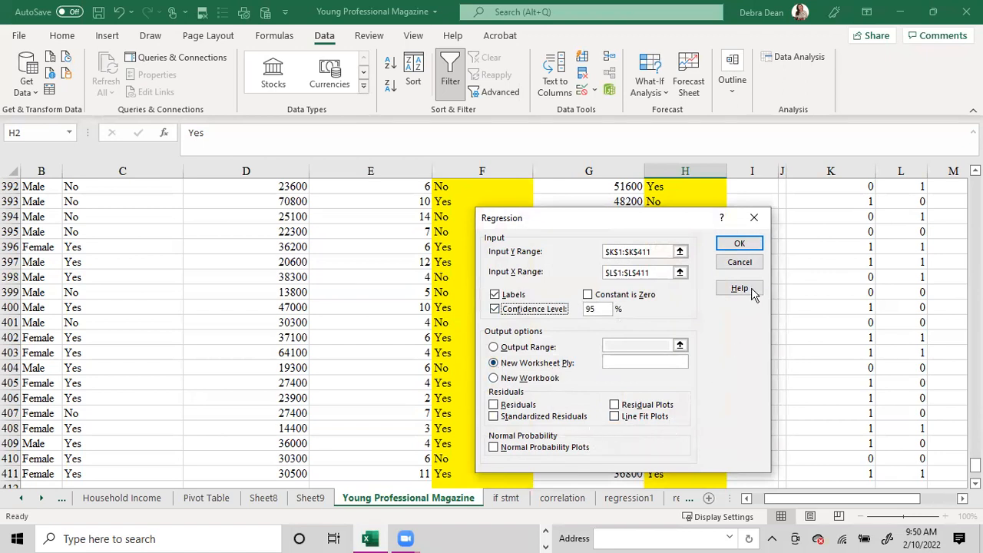
pyautogui.click(739, 244)
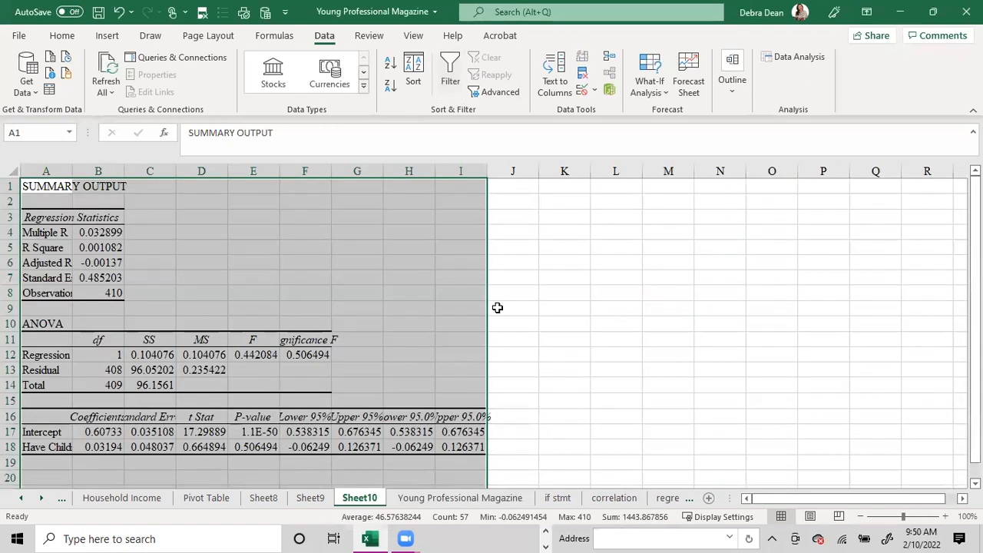
pyautogui.moveTo(461, 170); pyautogui.dragTo(54, 170)
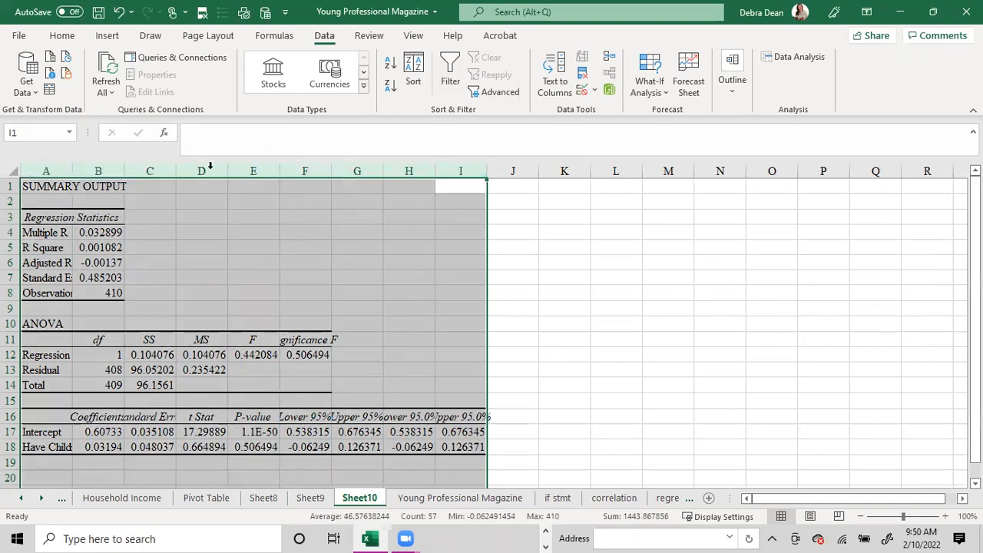
pyautogui.doubleClick(435, 170)
# - Highlight the P-value heading in E16 and the Have Children? p-value in E18 in yellow
pyautogui.moveTo(392, 416)
pyautogui.mouseDown()
pyautogui.moveTo(389, 428)
pyautogui.moveTo(386, 416)
pyautogui.mouseUp()
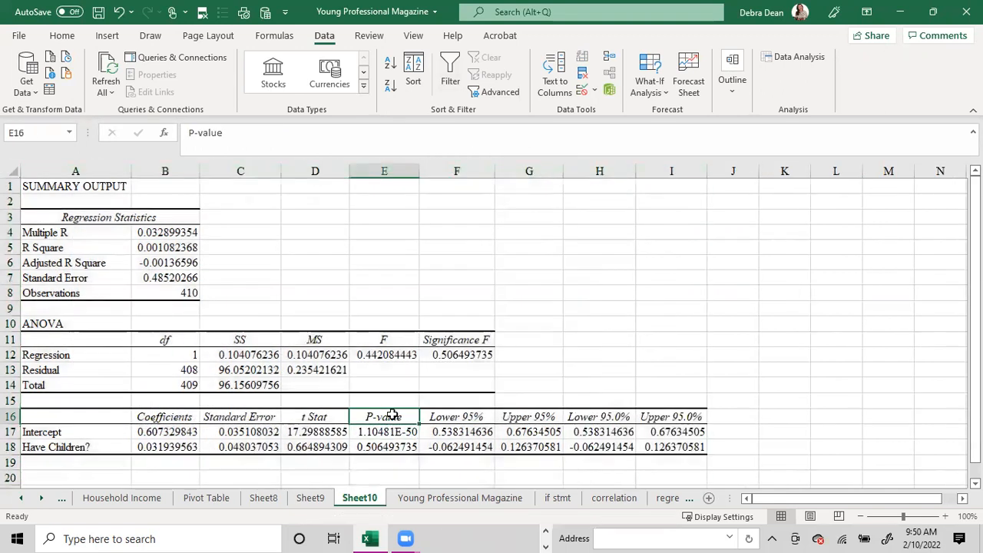
pyautogui.click(64, 36)
pyautogui.click(184, 85)
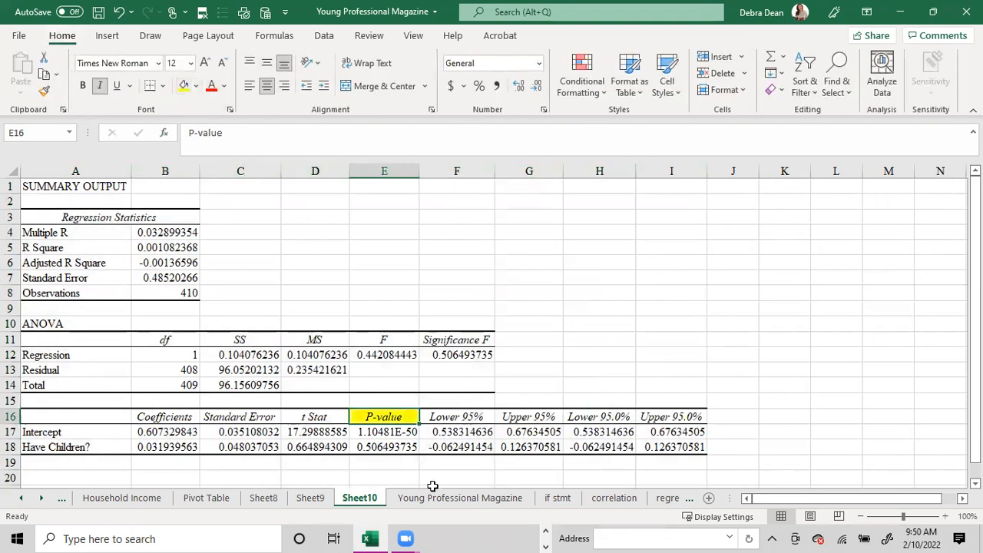
pyautogui.click(394, 451)
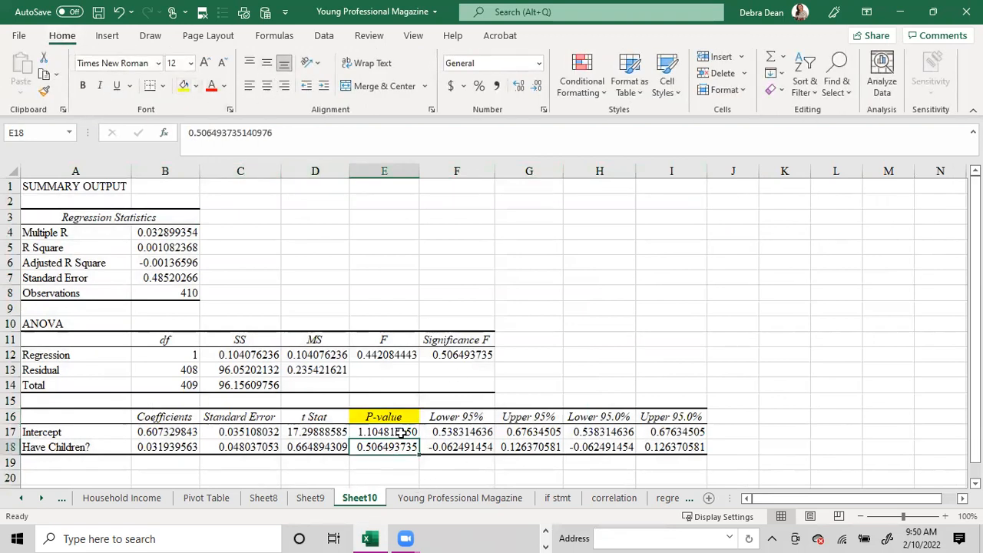
pyautogui.click(184, 85)
# - Enter the significance threshold >.05 in K8 and compare the Have Children? p-value in E18 against it
pyautogui.click(797, 288)
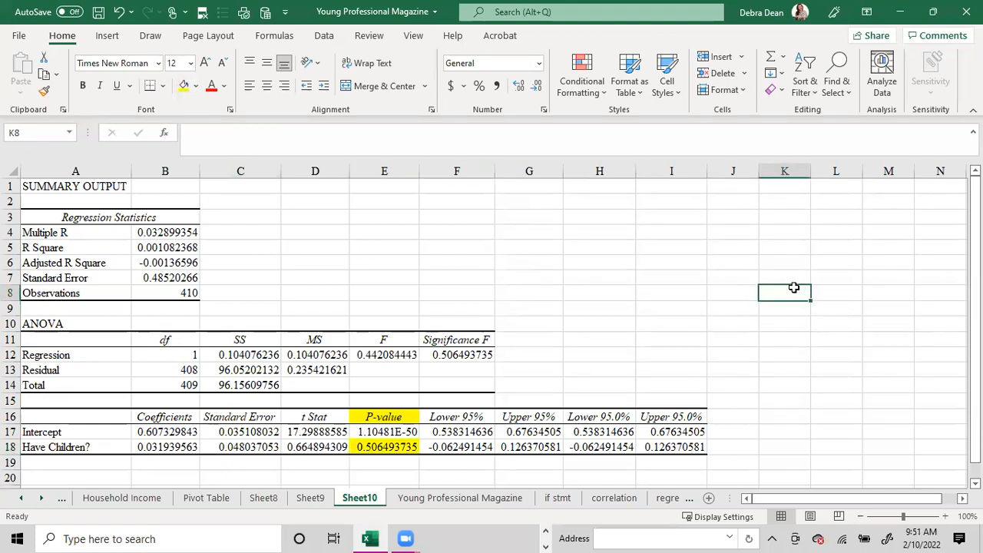
pyautogui.write('>')
pyautogui.write('.5')
pyautogui.write('05')
pyautogui.press('Return')
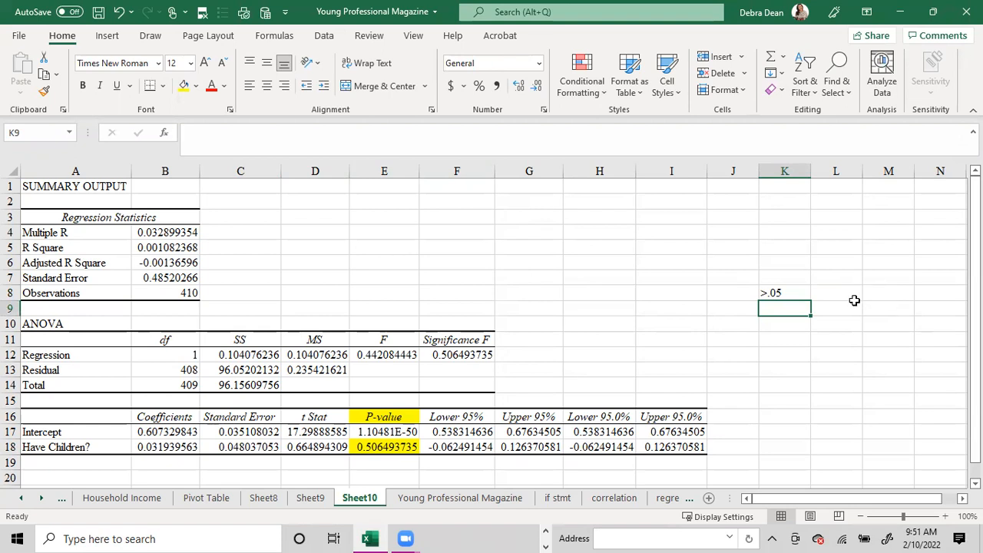
pyautogui.click(401, 448)
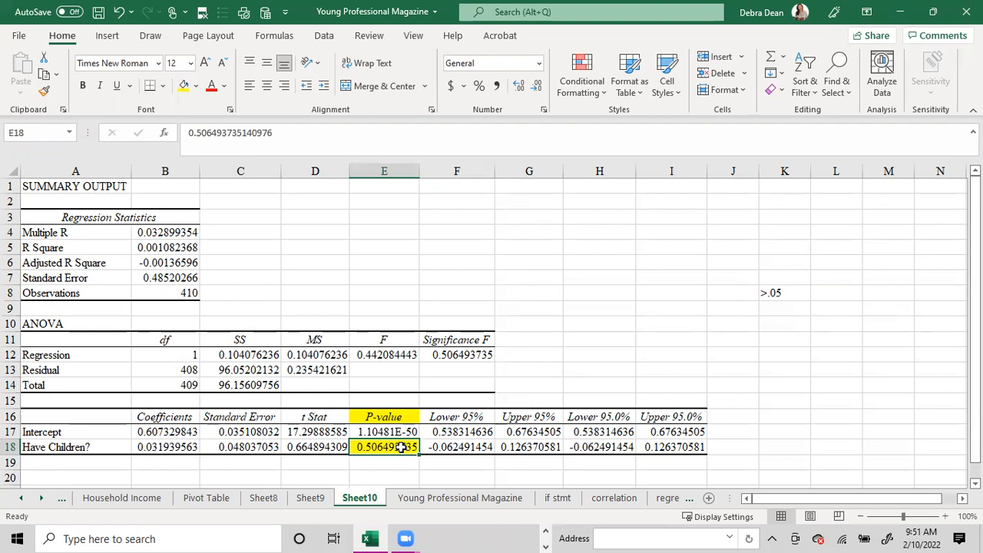
pyautogui.click(782, 310)
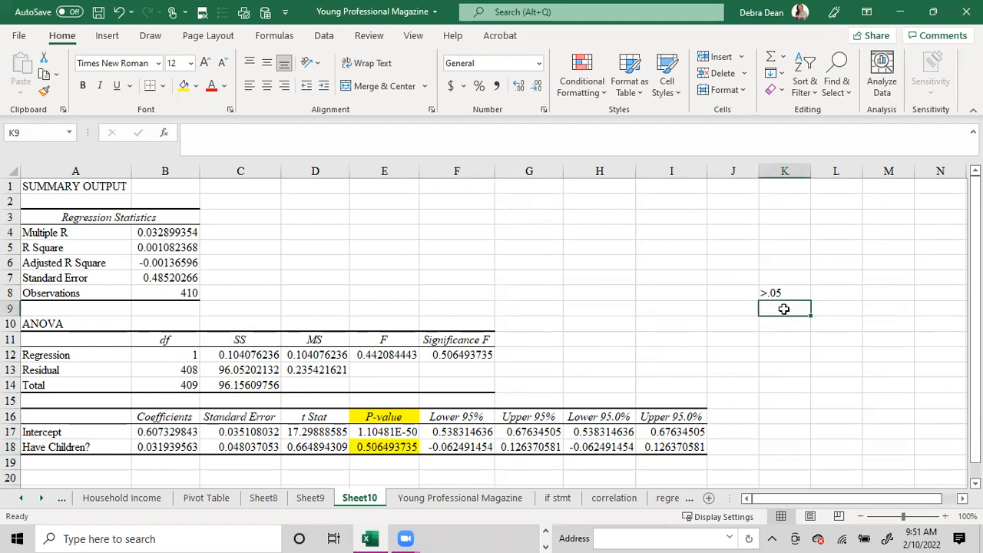
pyautogui.click(388, 448)
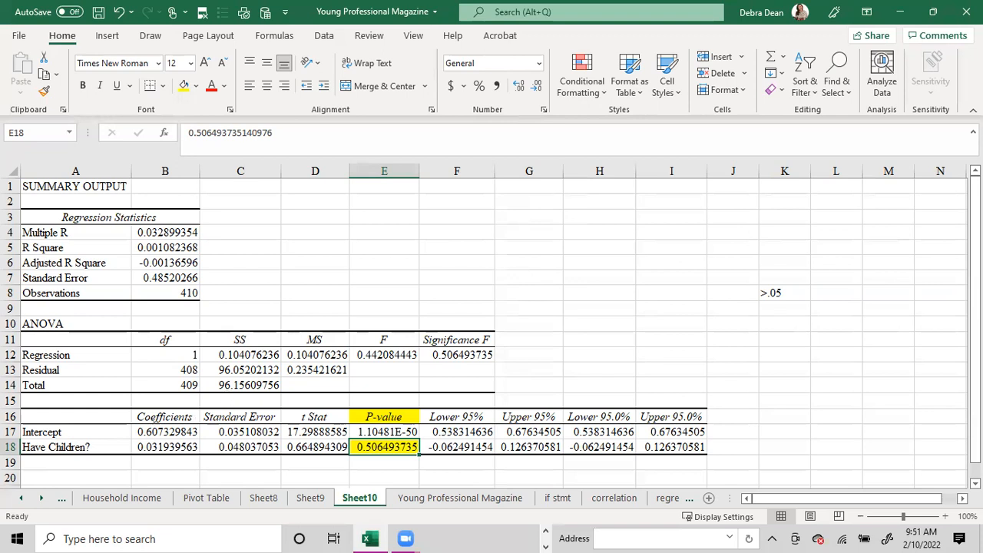
# - Check the Have Children p-value on the regression1 sheet and highlight the Broadband Access label in A18 of regression2 in yellow
pyautogui.click(667, 498)
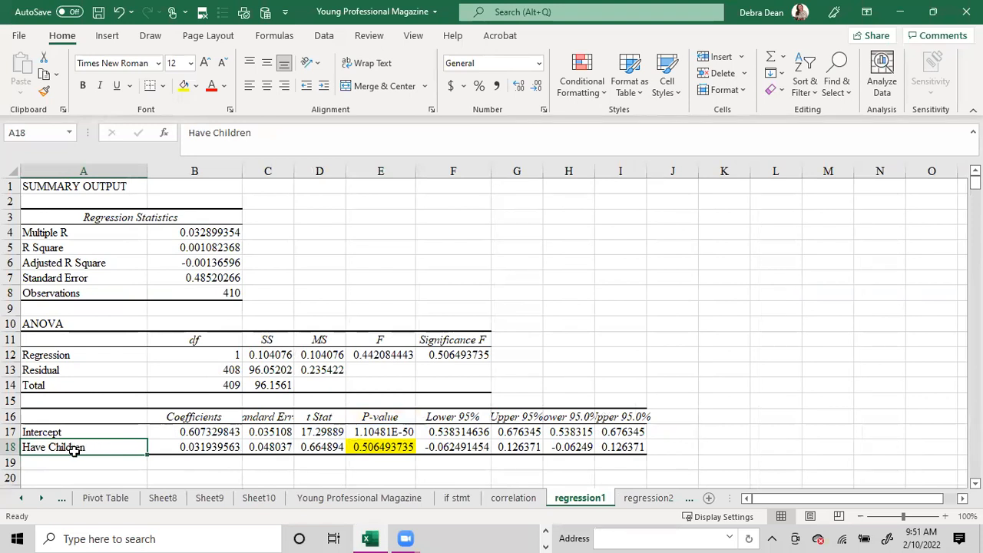
pyautogui.click(399, 450)
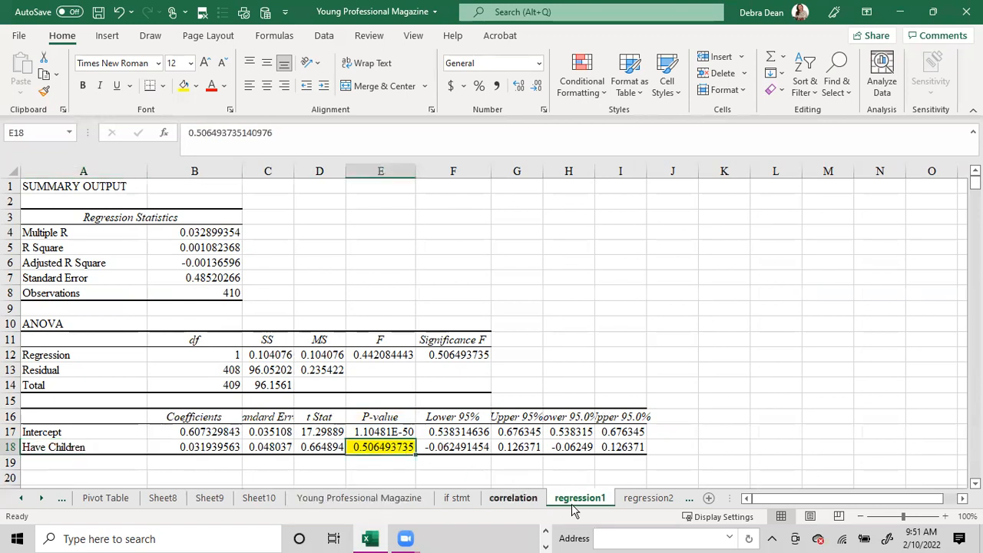
pyautogui.click(649, 498)
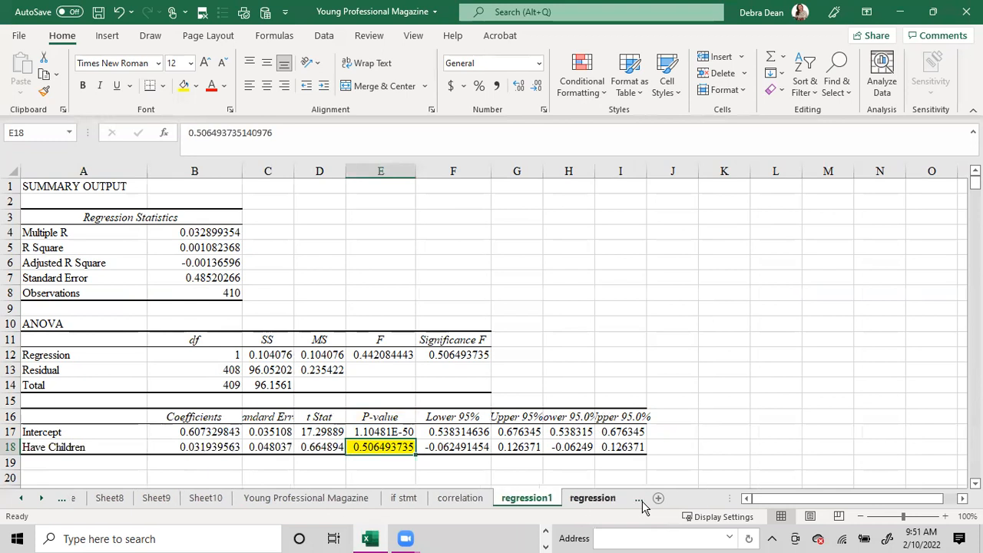
pyautogui.click(54, 448)
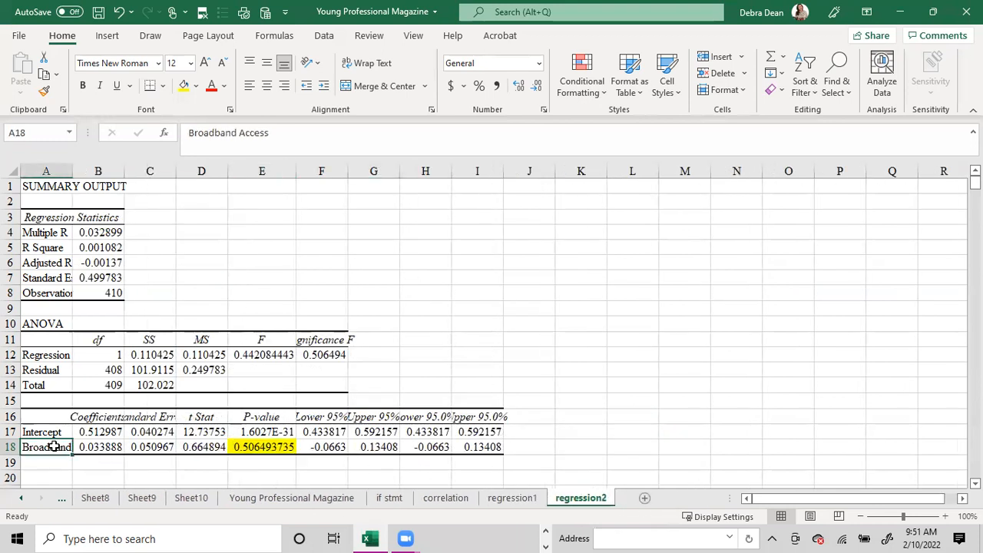
pyautogui.click(184, 86)
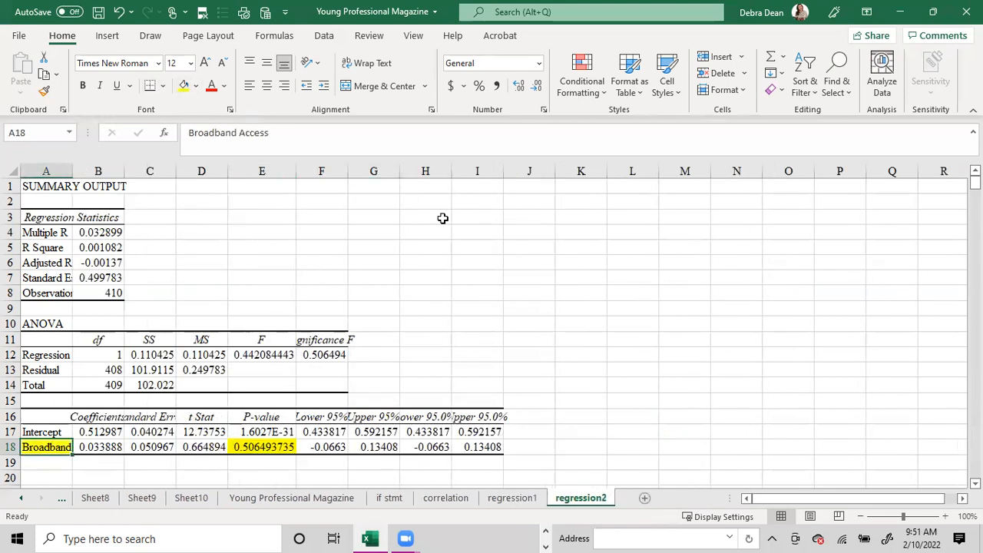
# - Highlight the Have Children label in A18 of the regression1 sheet in yellow and select its p-value in E18
pyautogui.click(512, 499)
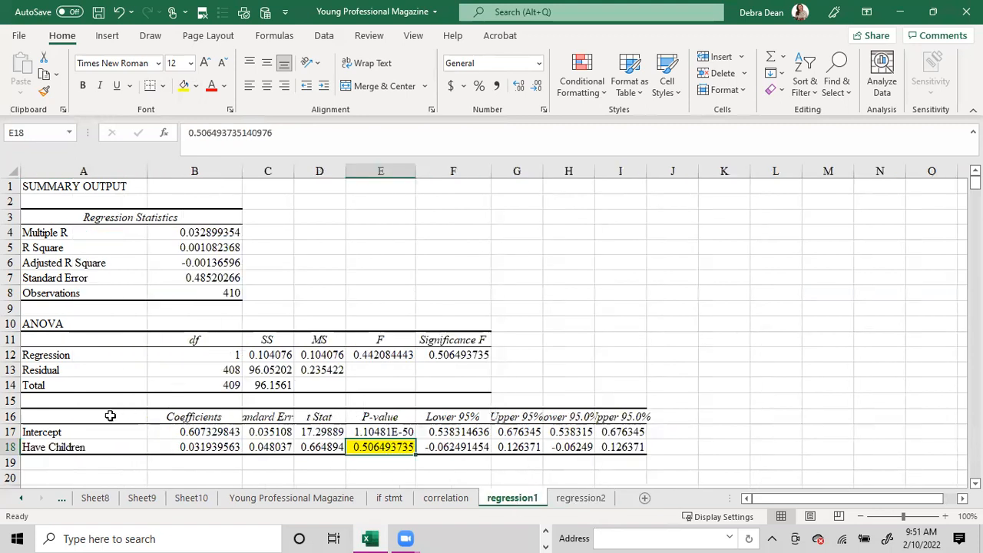
pyautogui.click(87, 447)
pyautogui.click(184, 86)
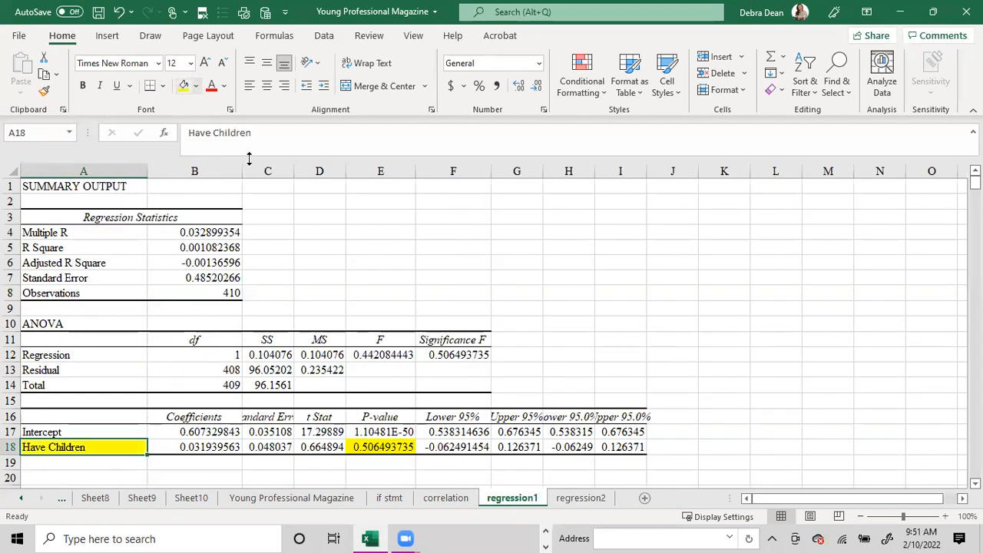
pyautogui.click(390, 446)
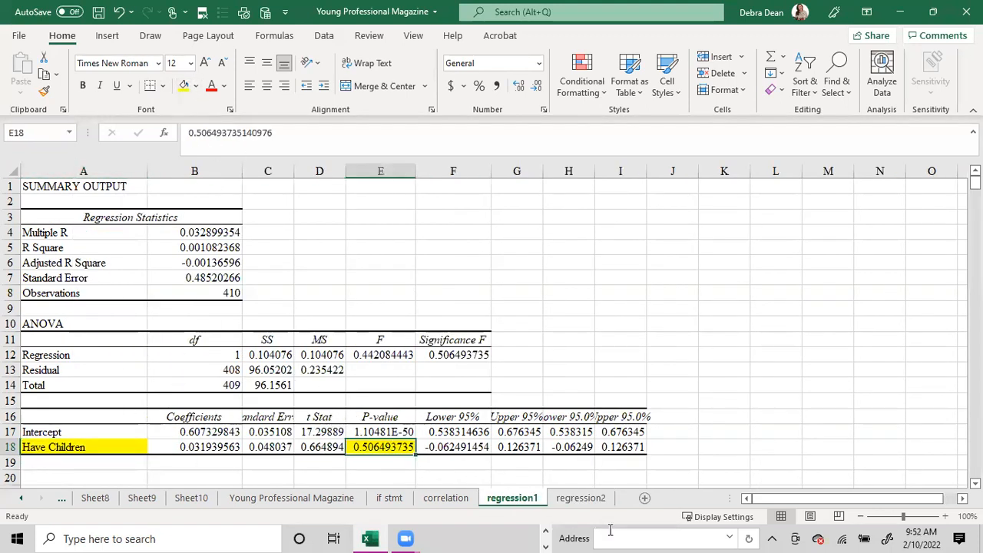
# - Highlight the correlation coefficient in B3 of the correlation sheet in yellow and return to the regression1 sheet
pyautogui.click(581, 499)
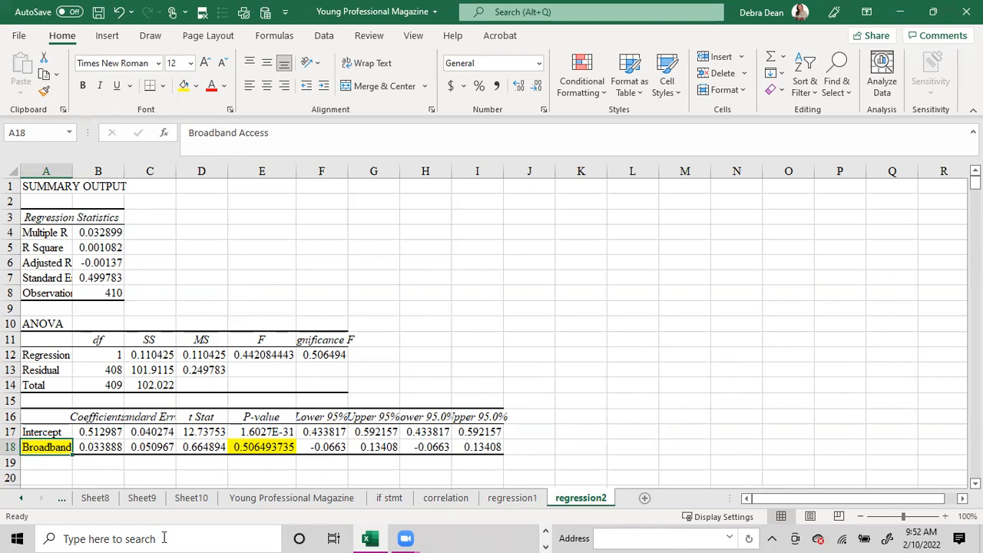
pyautogui.click(446, 499)
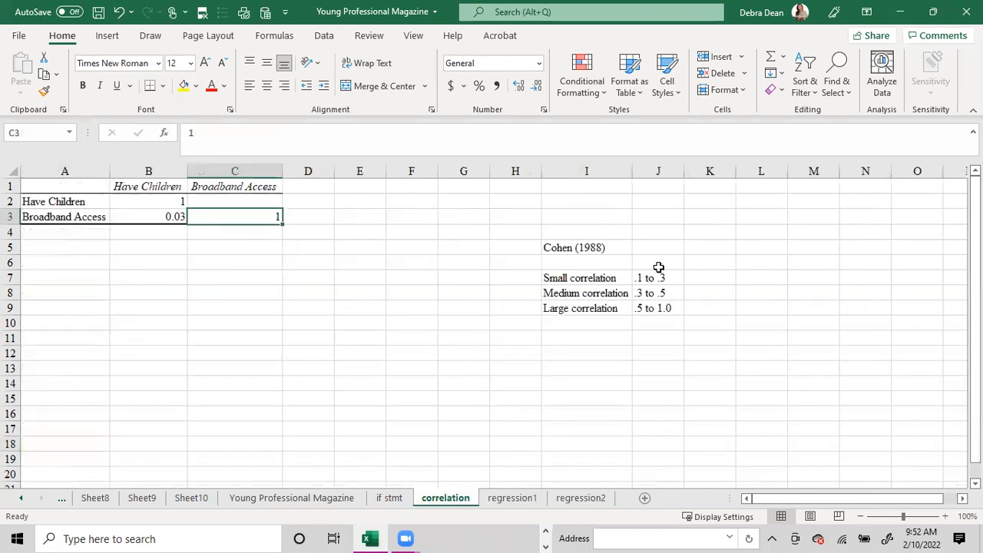
pyautogui.click(172, 220)
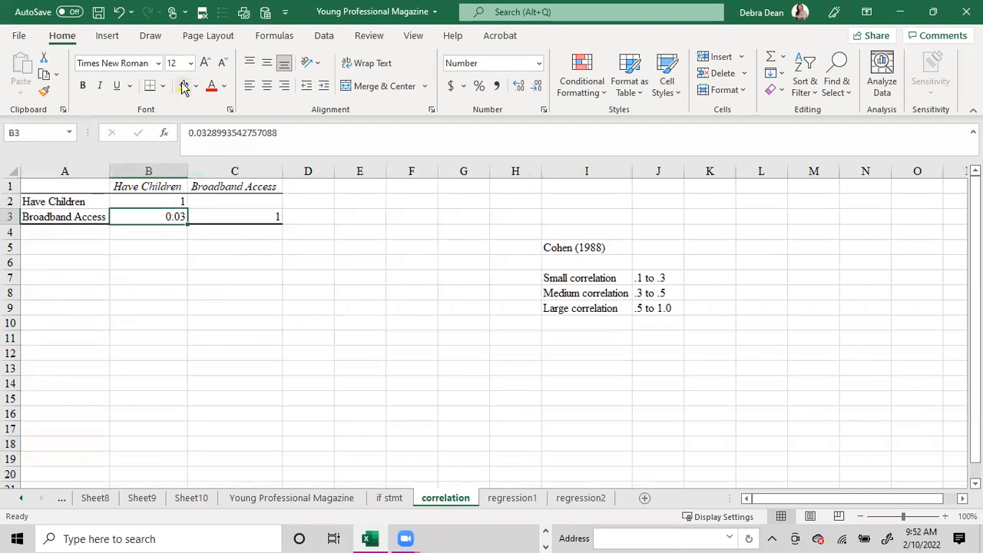
pyautogui.click(183, 85)
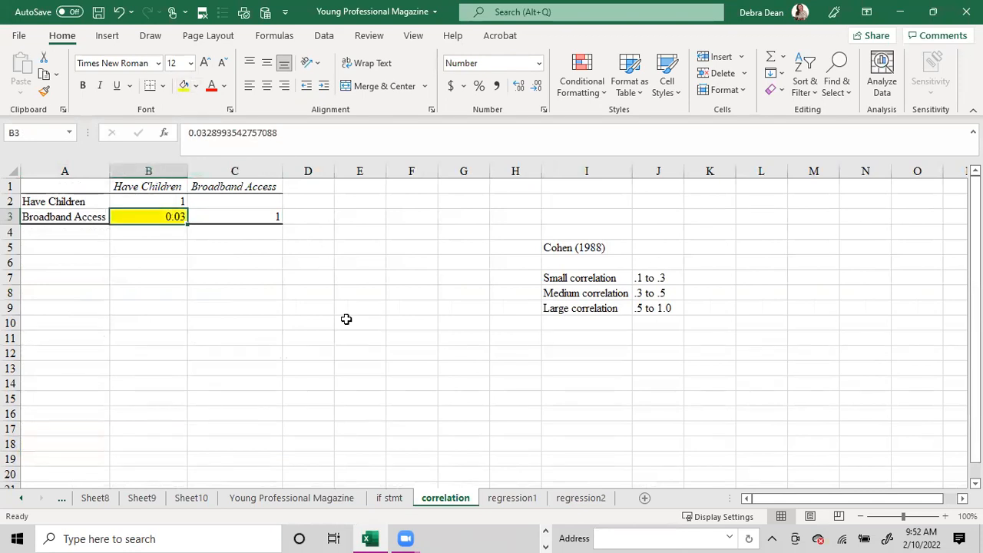
pyautogui.click(513, 499)
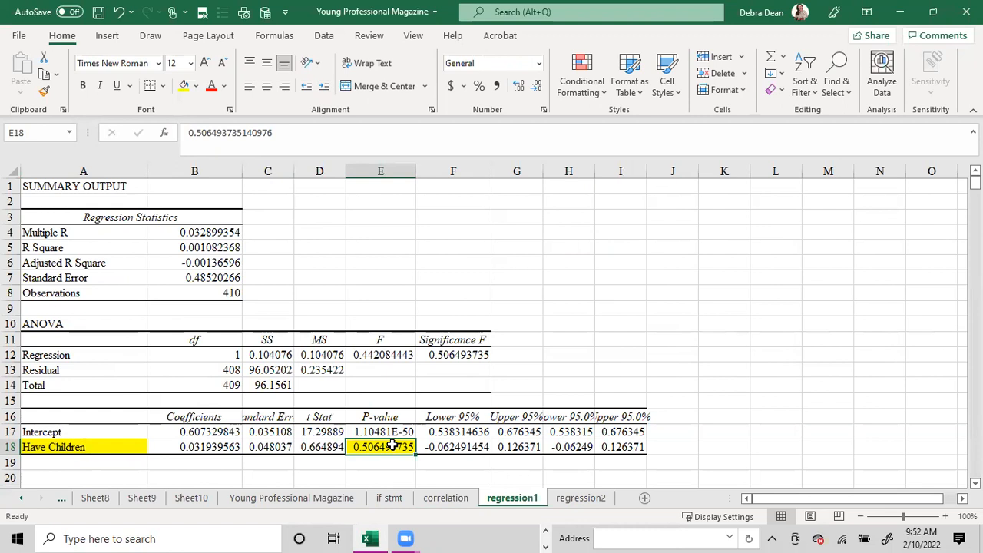